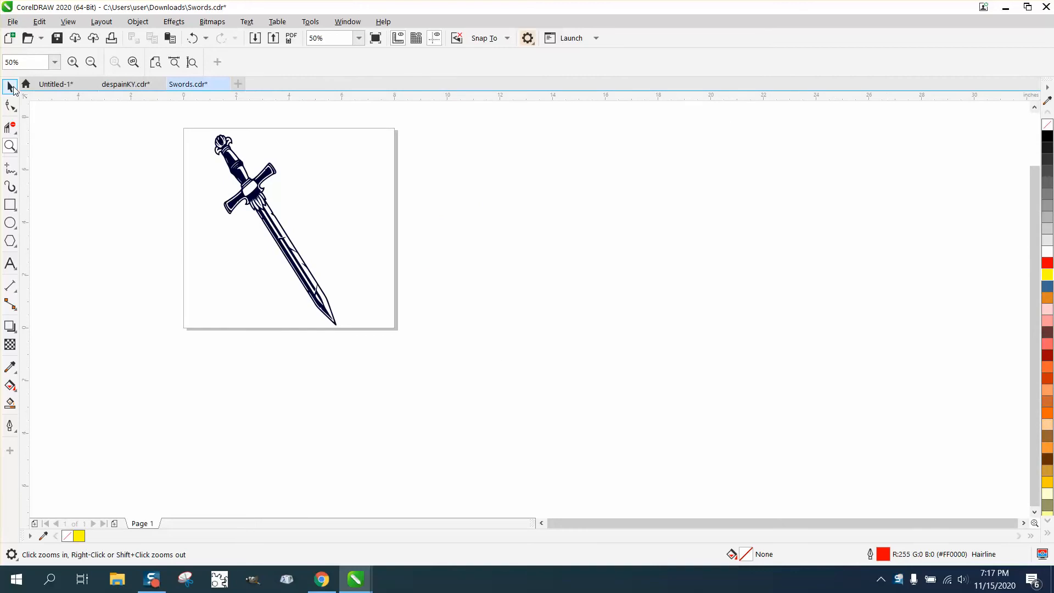
Step: Break the sword drawing apart into separate curves, and undo the break
left_click(227, 146)
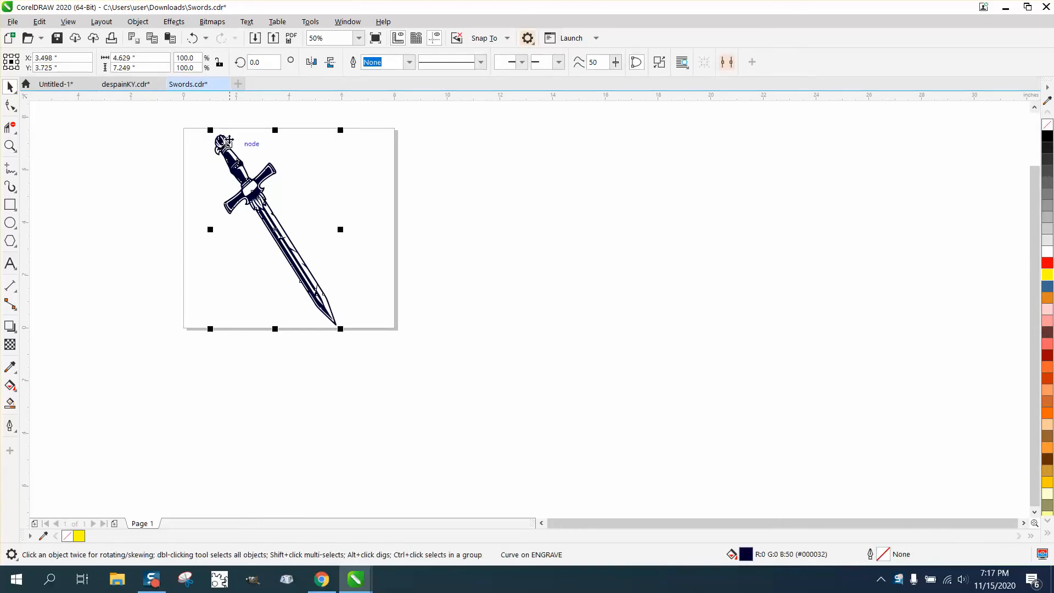
left_click(138, 22)
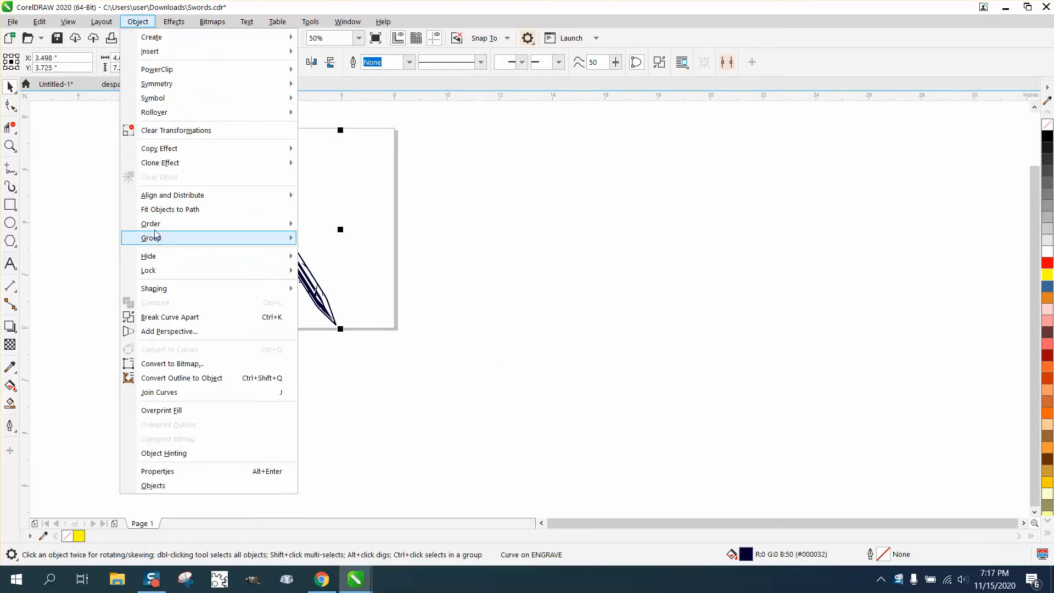
left_click(199, 318)
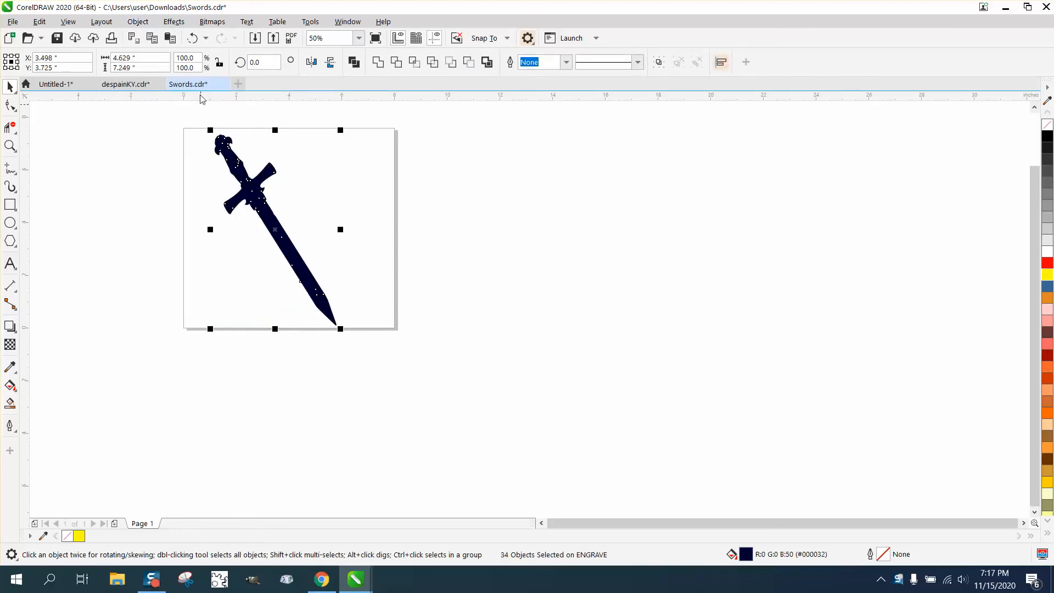
left_click(193, 38)
left_click(423, 110)
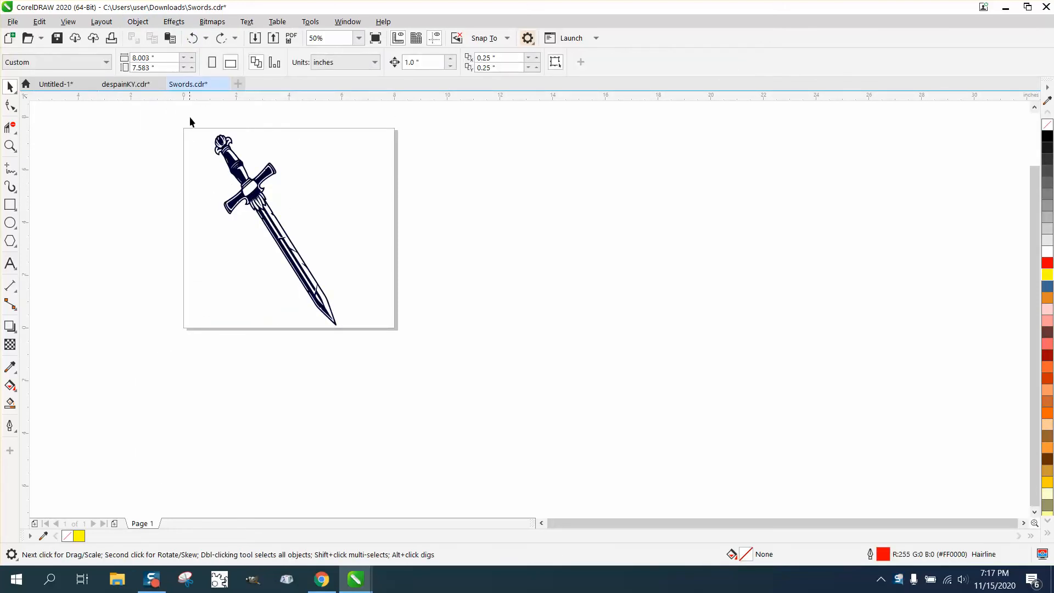
left_click_drag(383, 331, 383, 331)
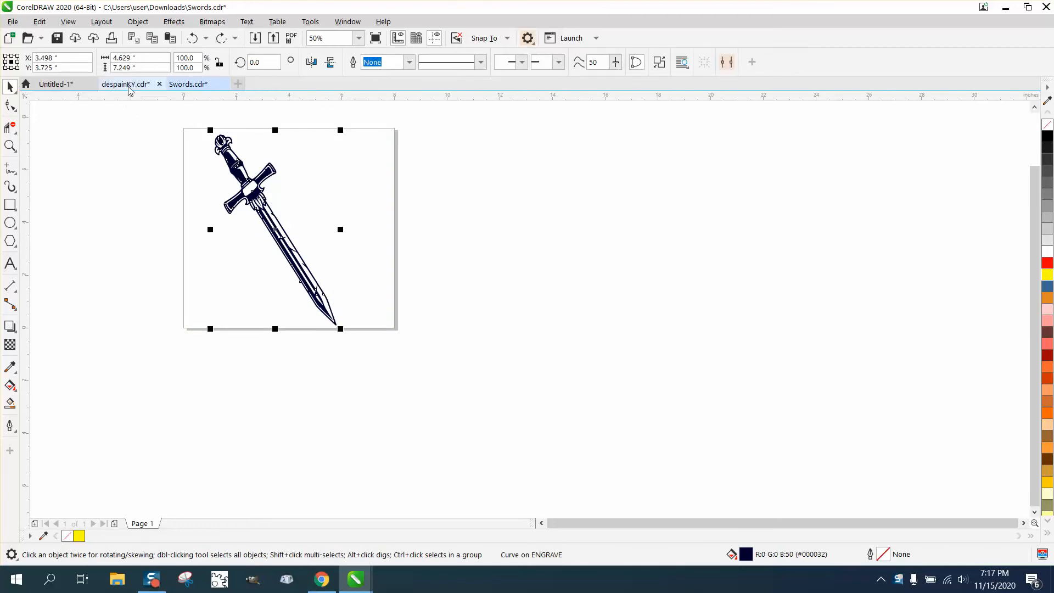
left_click(127, 102)
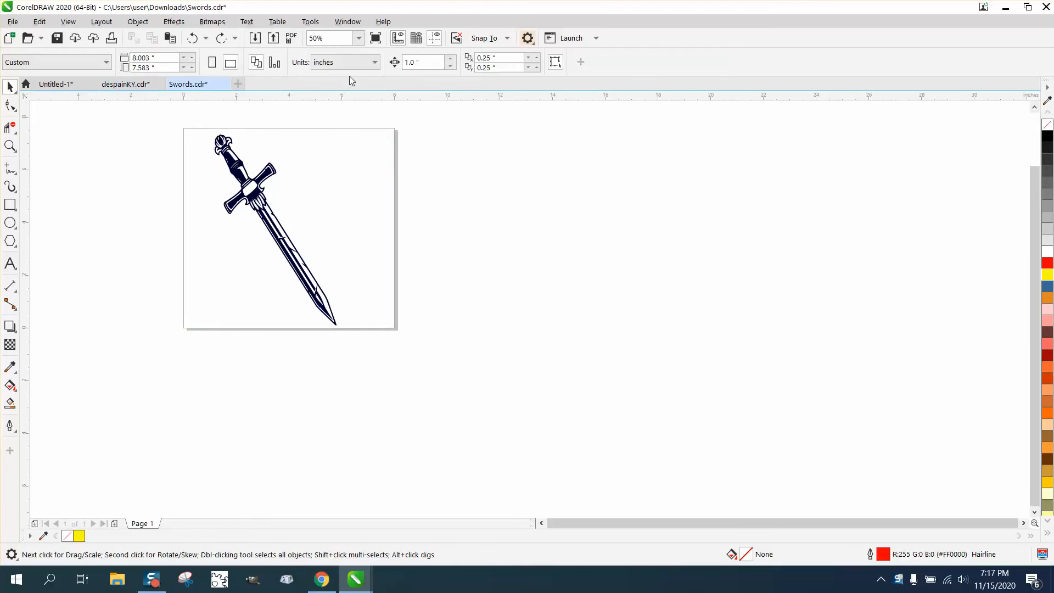
left_click(423, 62)
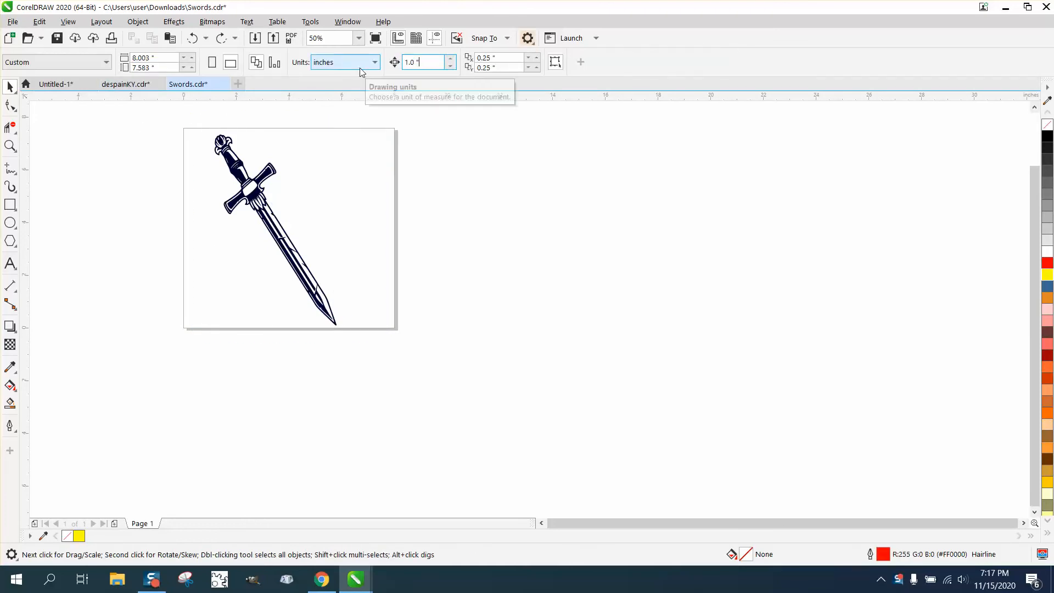
Step: Duplicate the sword, nudge the copy 3 inches to the right, and delete that copy
left_click(258, 190)
key("ctrl+d")
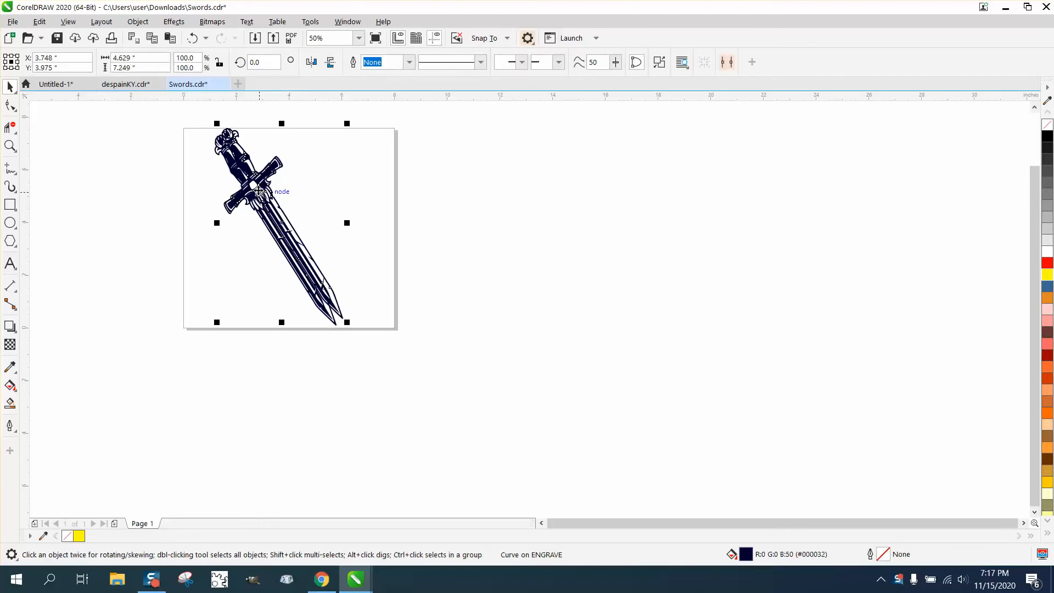
key("Right")
key("Right")
key("Right")
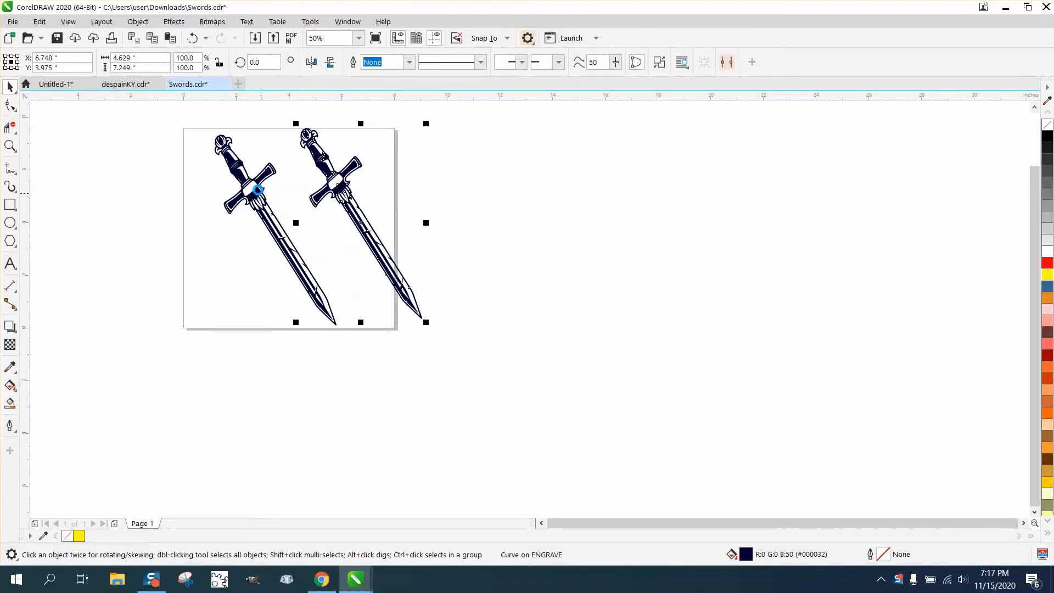
key("Delete")
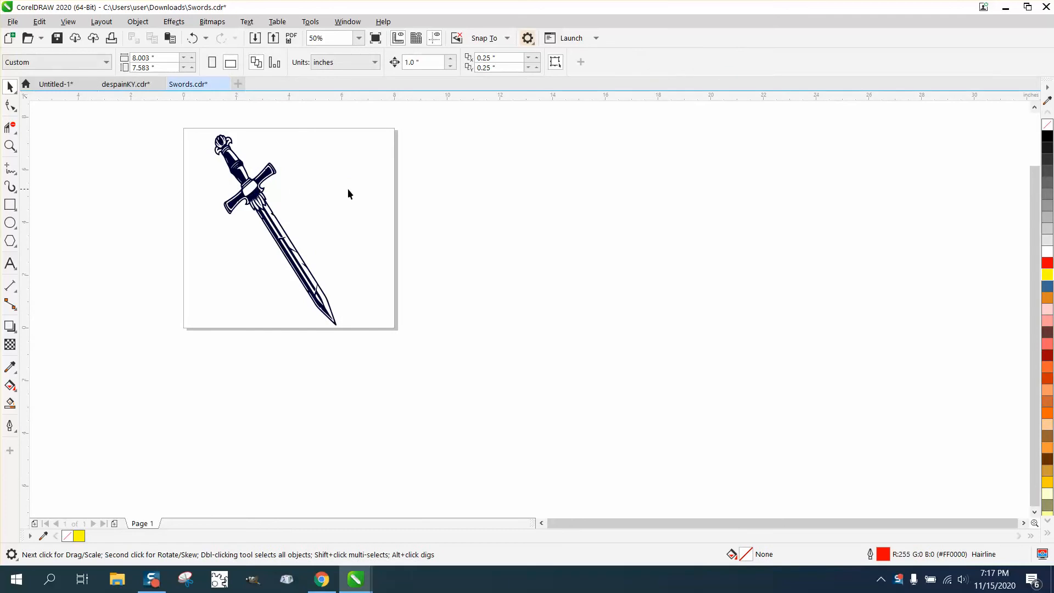
Step: Set the nudge distance to 6 inches
left_click_drag(427, 63, 368, 67)
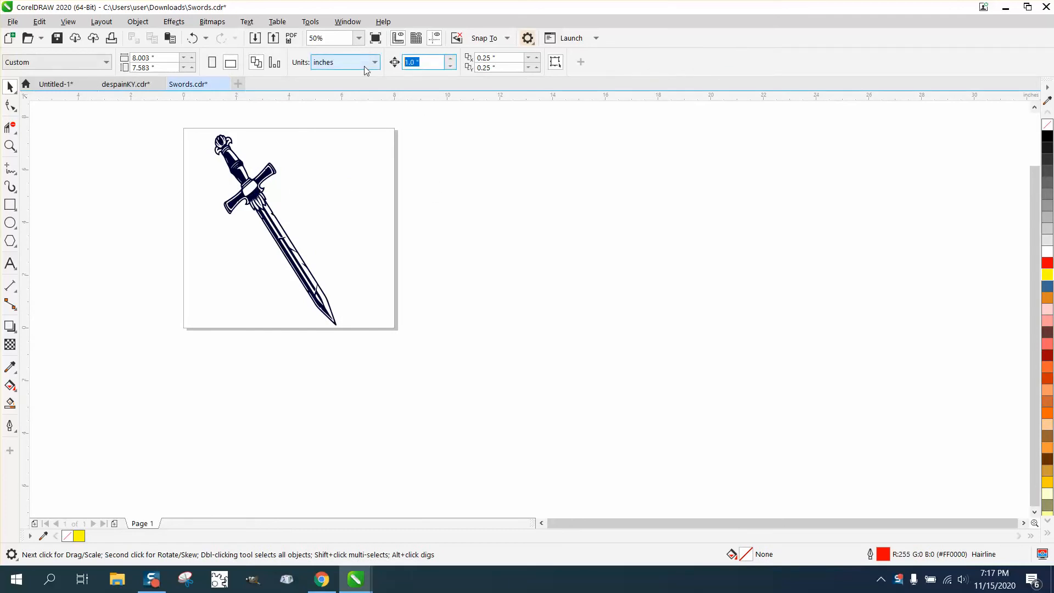
type("60")
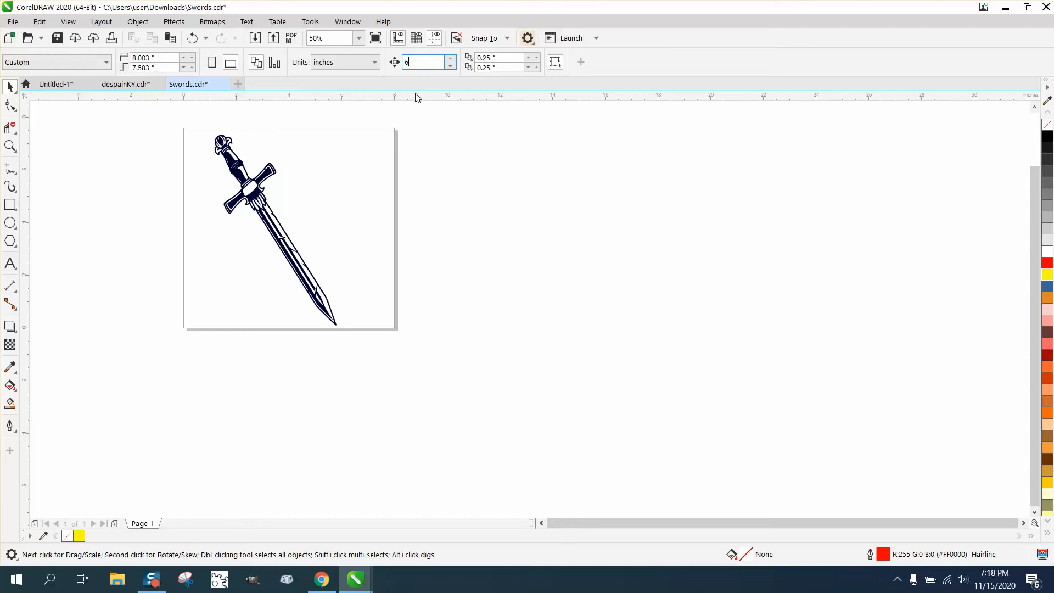
key("Return")
Step: Duplicate the sword and nudge the copy 6 inches to the right
left_click(256, 191)
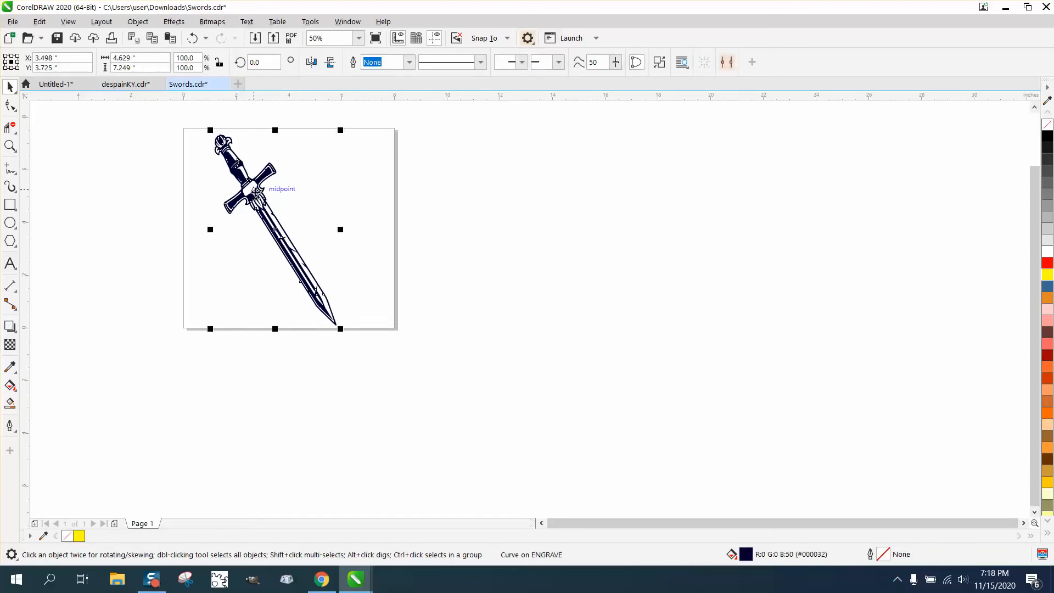
key("ctrl+d")
key("Right")
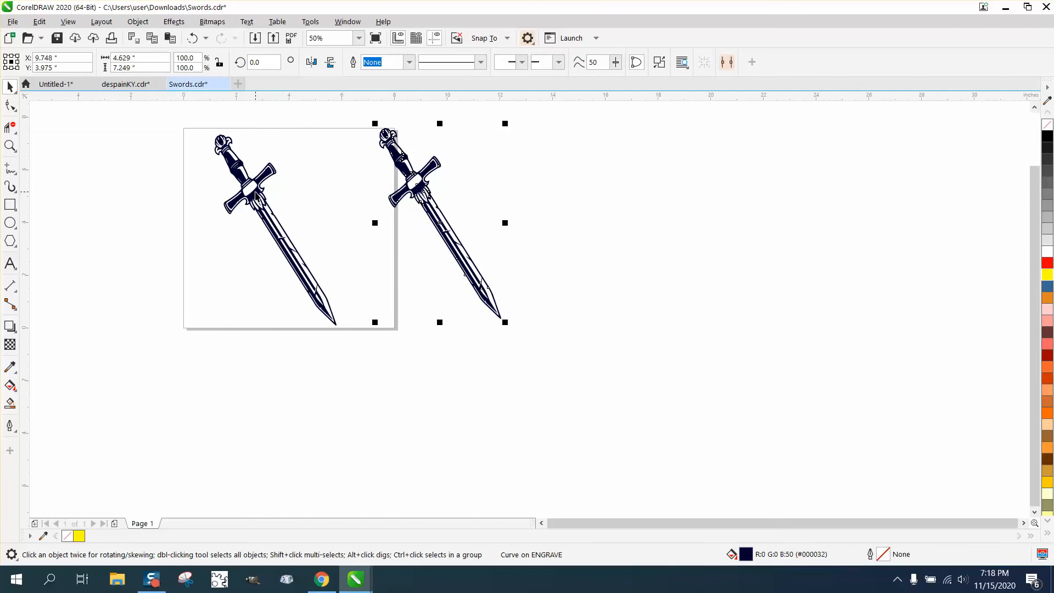
left_click(453, 165)
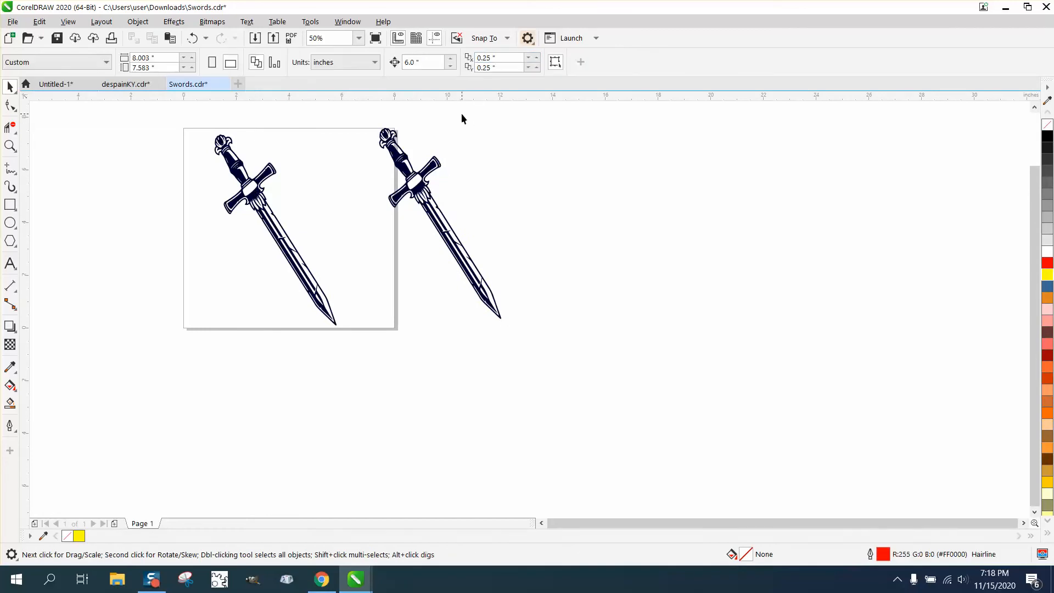
Step: Set both the horizontal and vertical duplicate distances to 0 inches
double_click(492, 57)
type("0")
key("Tab")
type("0")
key("Return")
Step: Delete the misaligned sword copy, and place a new duplicate of the original exactly 6 inches to its right
left_click(415, 176)
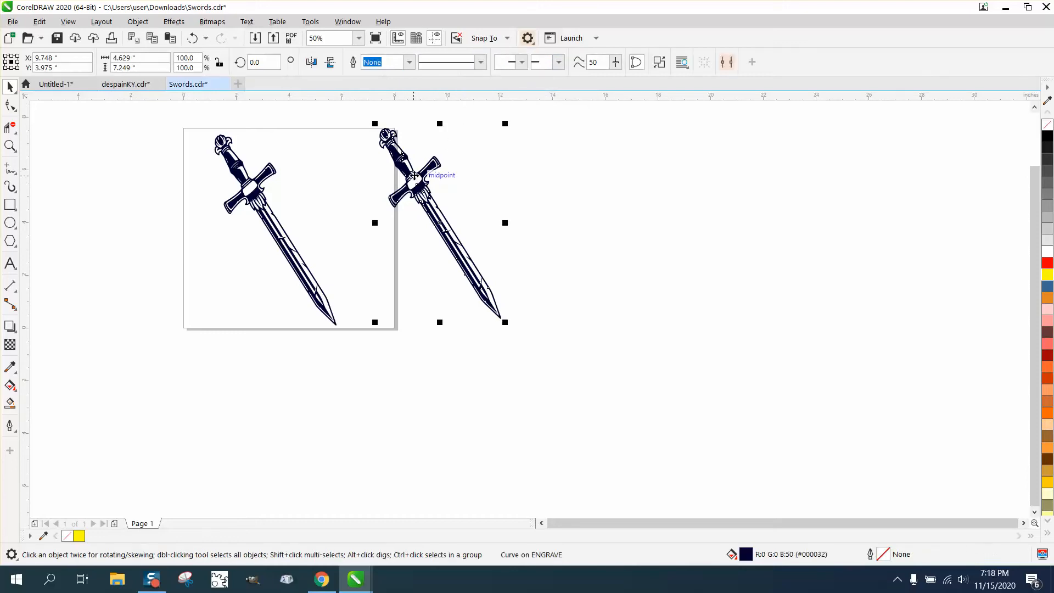
key("Delete")
left_click(268, 177)
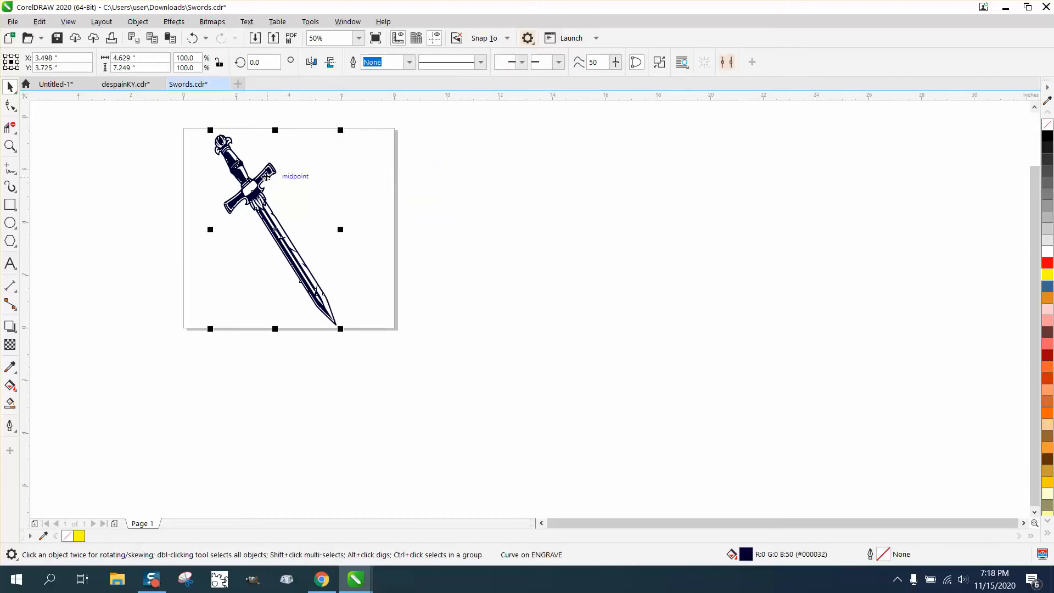
key("ctrl+d")
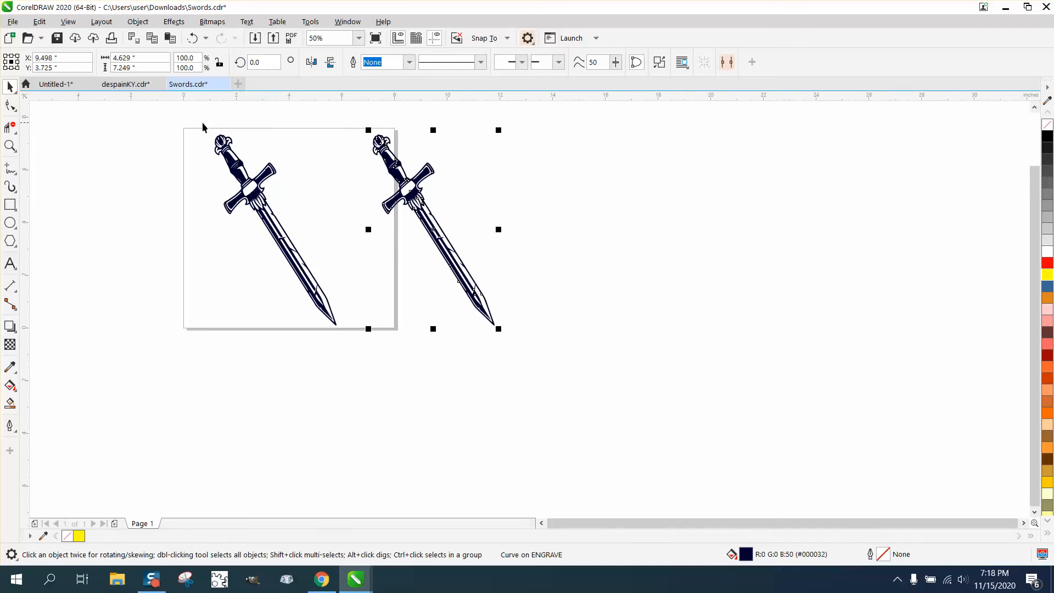
Step: Break the original sword on the page apart and move its pieces 12 inches to the right, past the intact copy
left_click(231, 161)
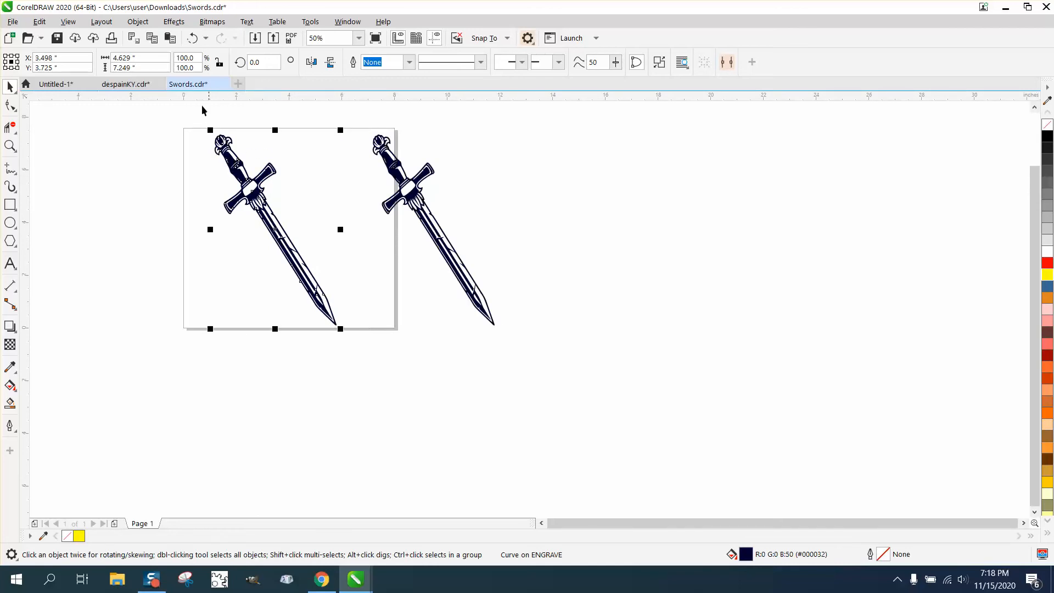
left_click(137, 21)
left_click(165, 315)
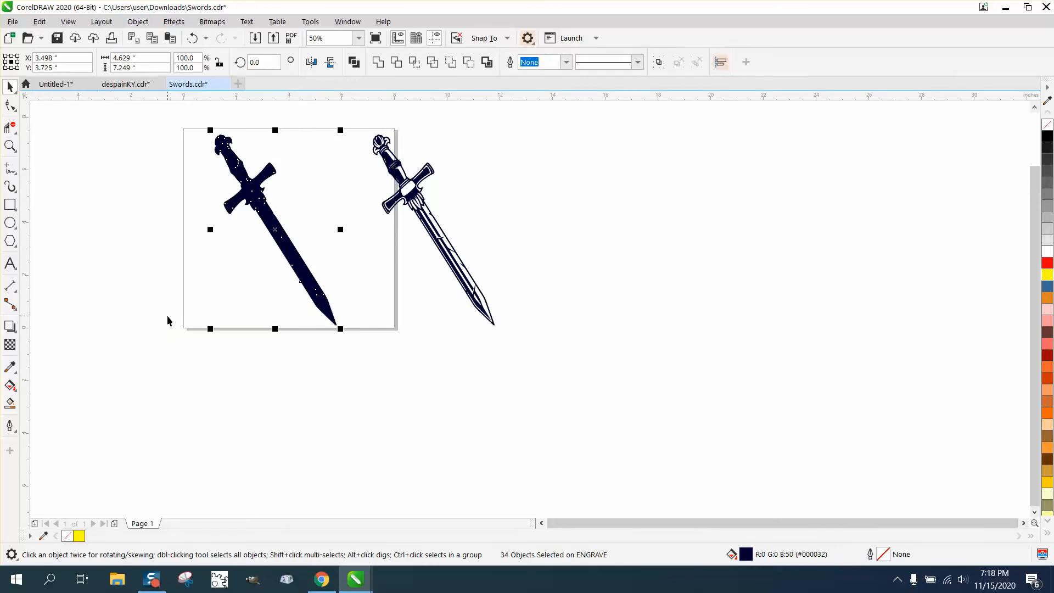
key("shift+Right")
key("shift+Right")
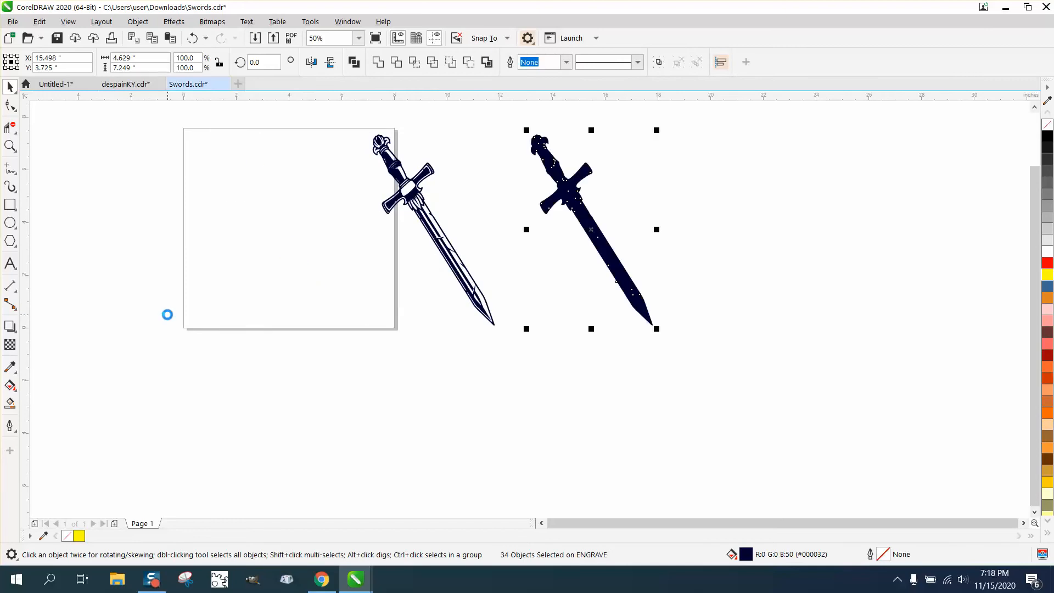
Step: Create a boundary outline around the broken-apart sword pieces and move it exactly over the intact sword copy
left_click(487, 63)
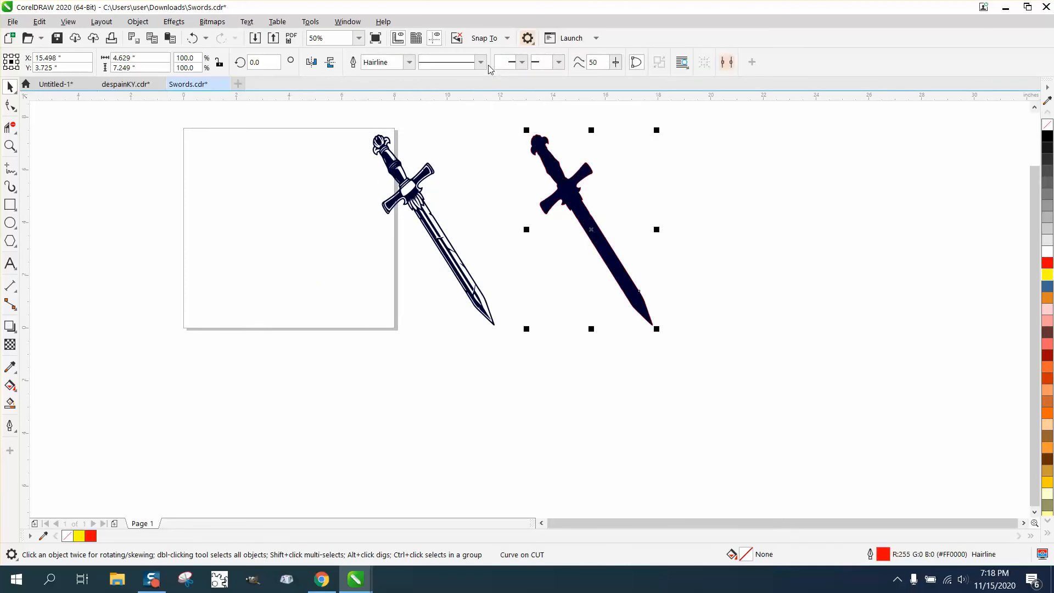
key("shift+Right")
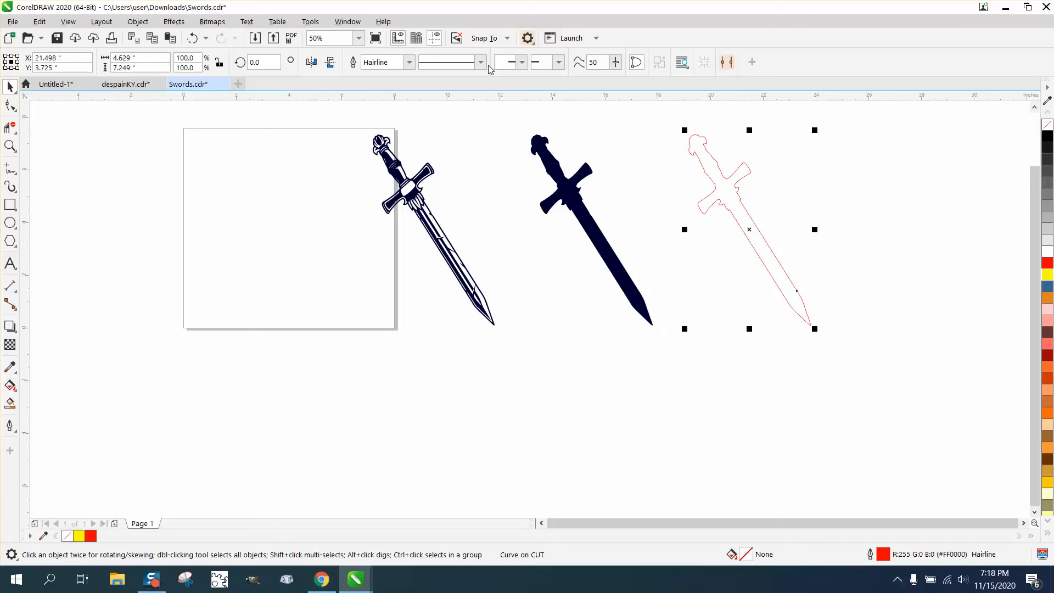
key("shift+Left")
key("shift+Left")
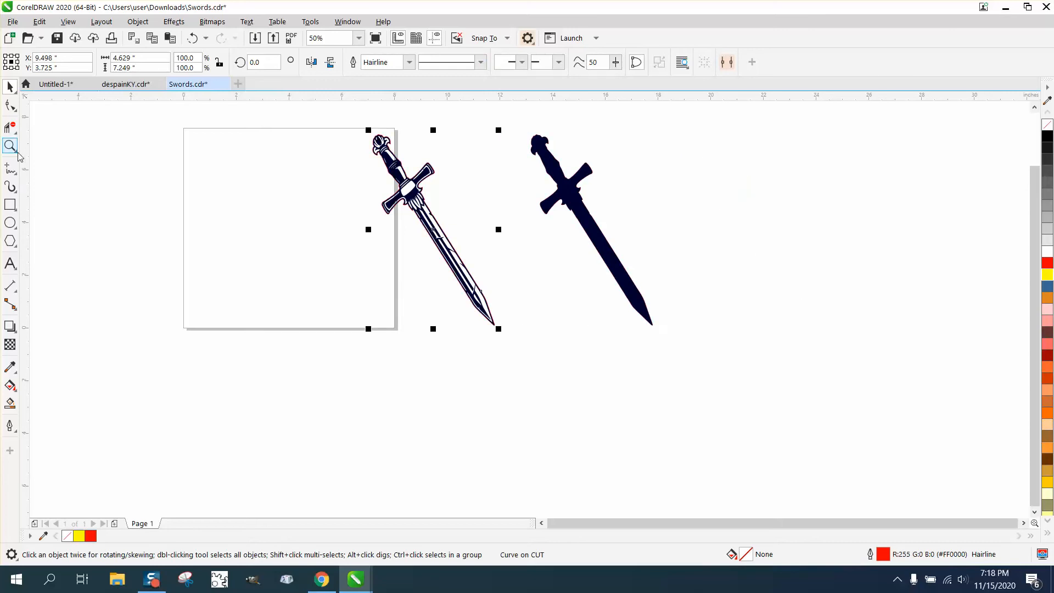
left_click(15, 150)
left_click_drag(353, 129, 464, 196)
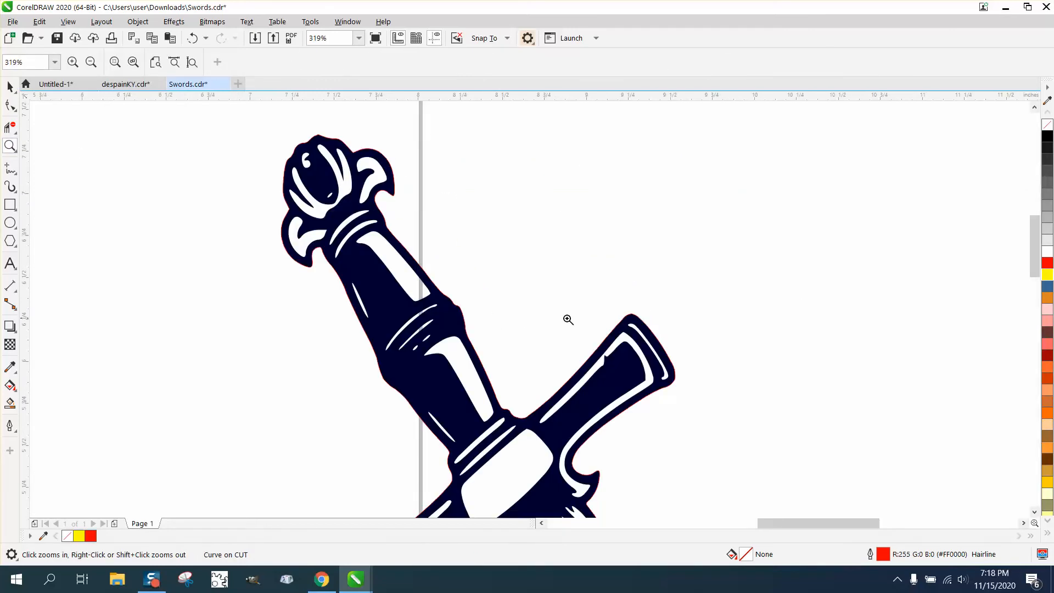
left_click_drag(602, 296, 737, 364)
scroll(256, 245, "down", 1)
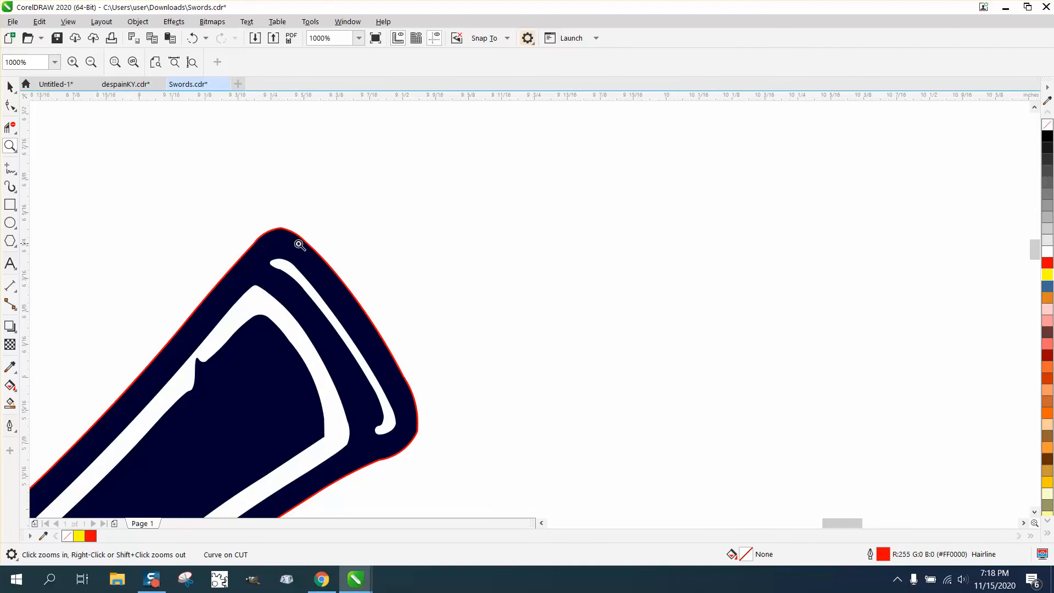
scroll(300, 244, "down", 3)
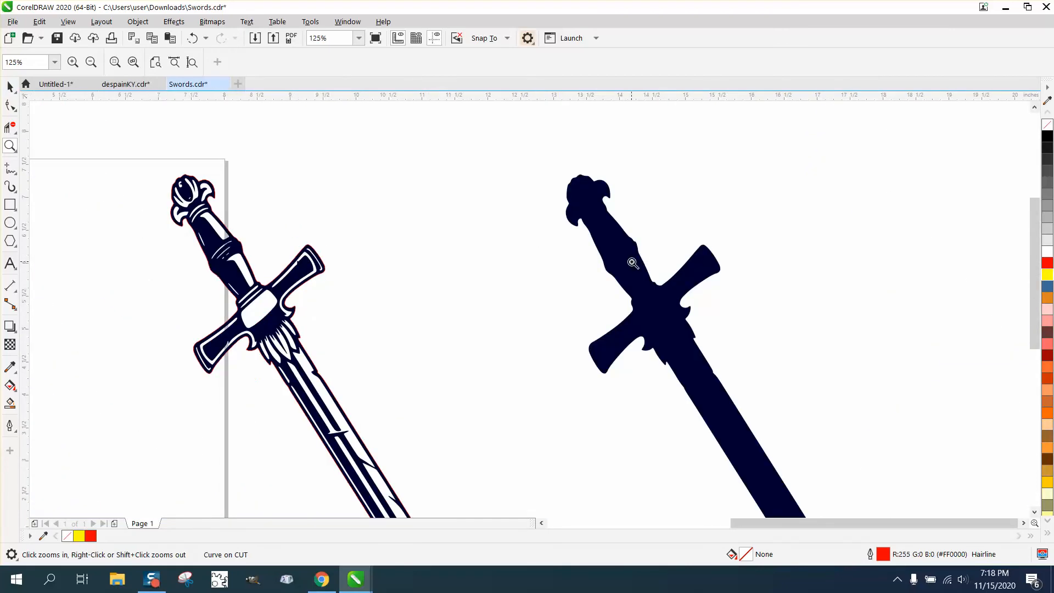
Step: Delete the solid sword silhouette and all the remaining broken-apart pieces beside the intact sword
left_click(10, 86)
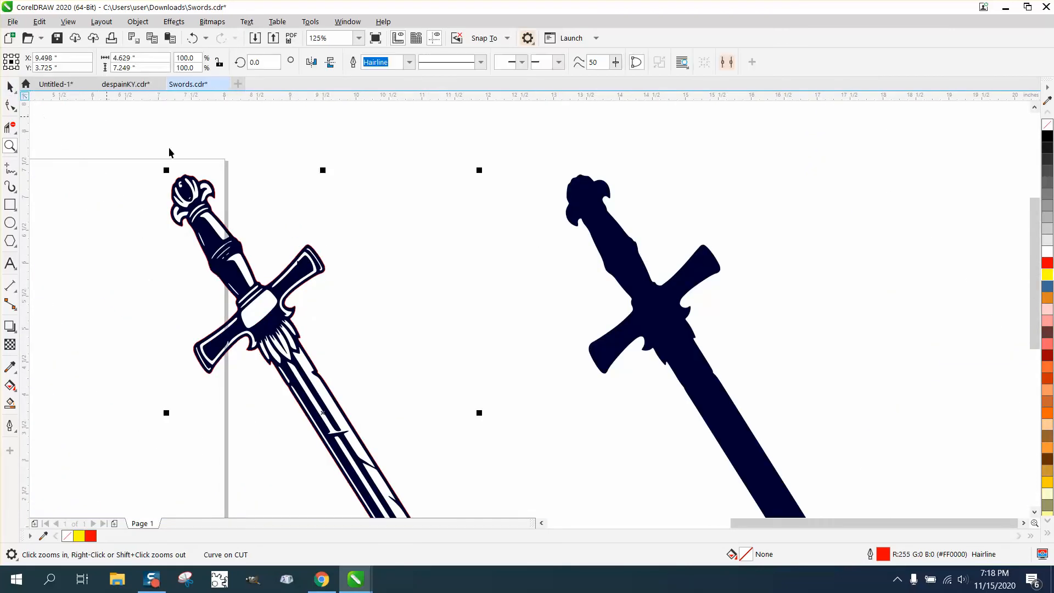
left_click(634, 246)
key("Delete")
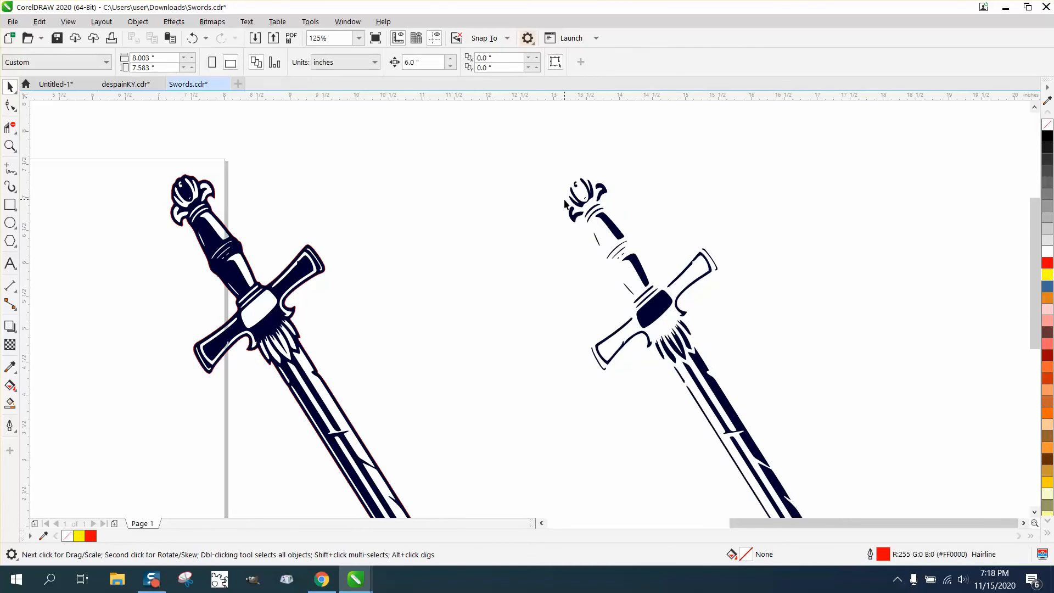
scroll(565, 204, "down", 3)
left_click_drag(551, 171, 806, 459)
key("Delete")
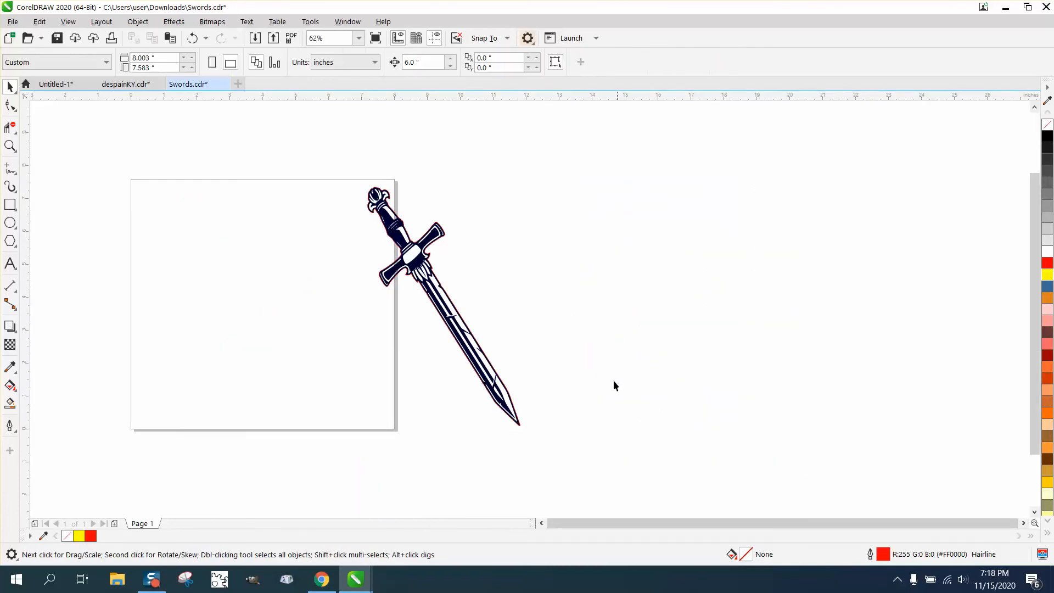
Step: Move the red cut outline 6 inches to the right of the sword and open the Contour settings for it
left_click(445, 231)
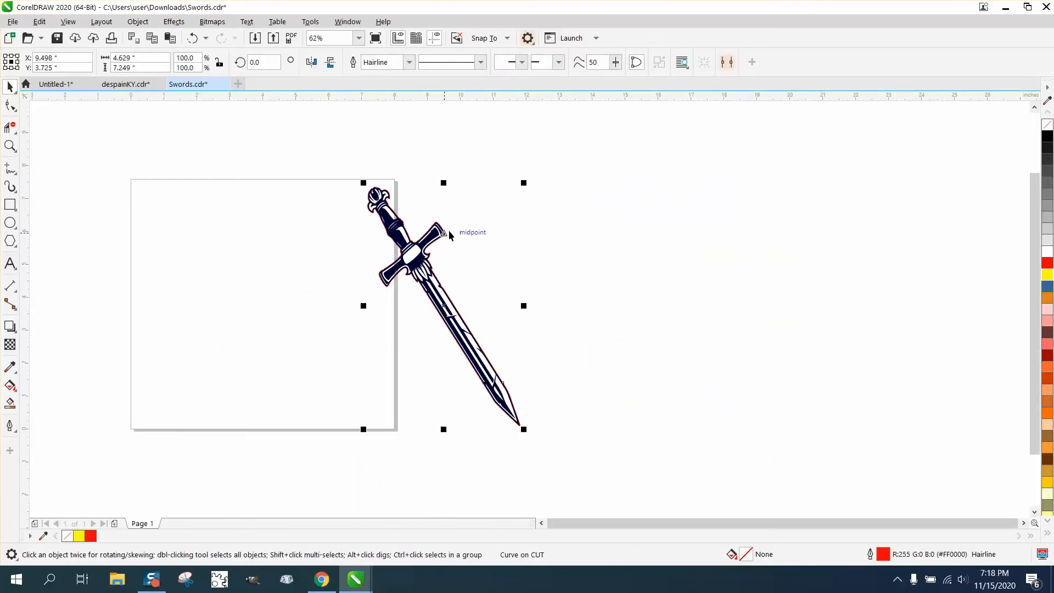
key("Right")
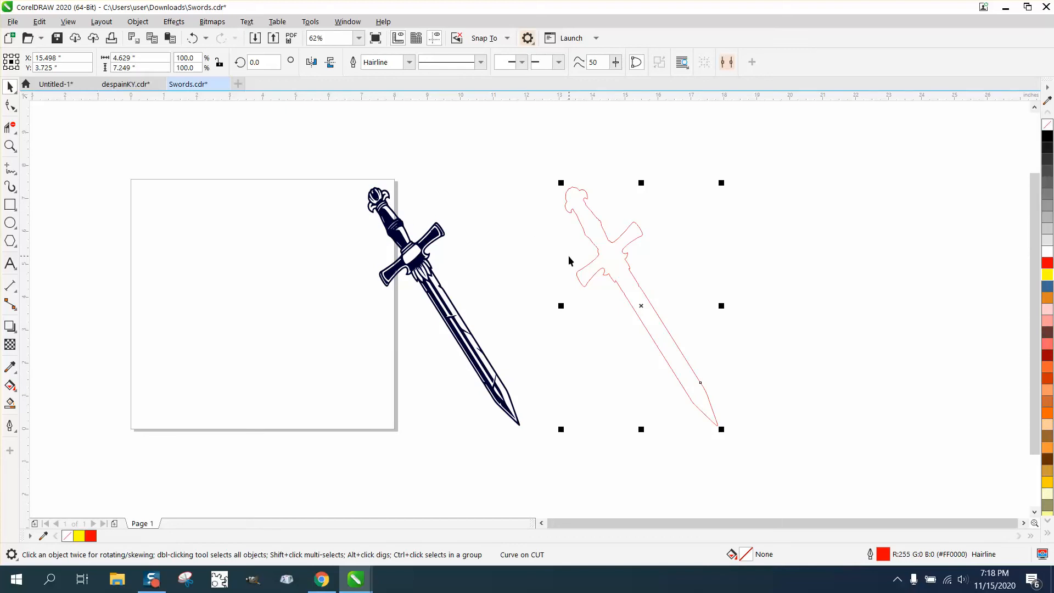
left_click(173, 25)
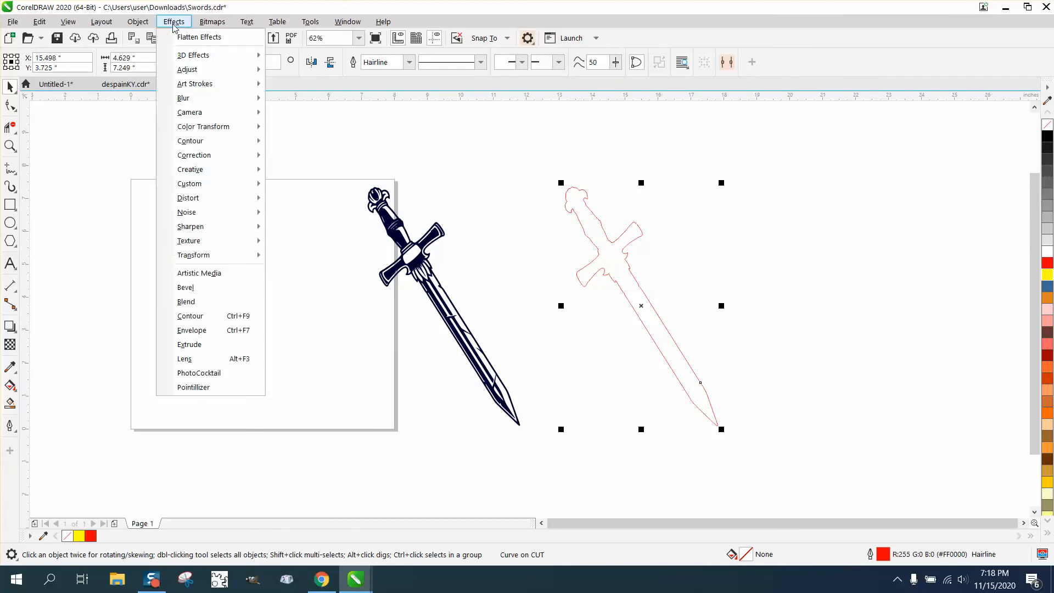
left_click(199, 320)
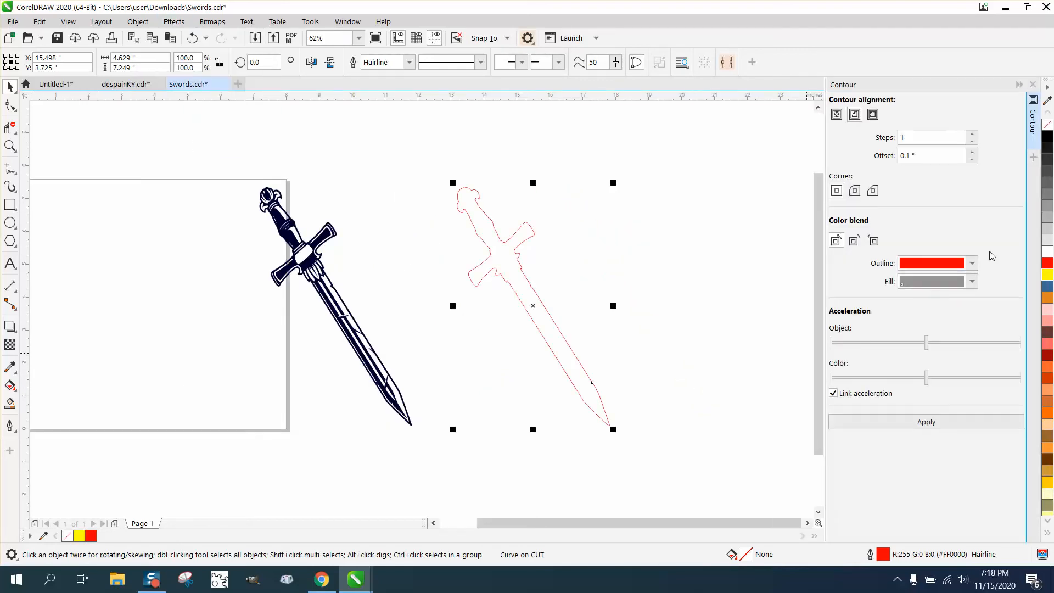
Step: Apply a one-step inside contour to the outline with a 0.02-inch offset and round corners, and inspect the pommel end
left_click_drag(933, 156, 868, 159)
type(".02")
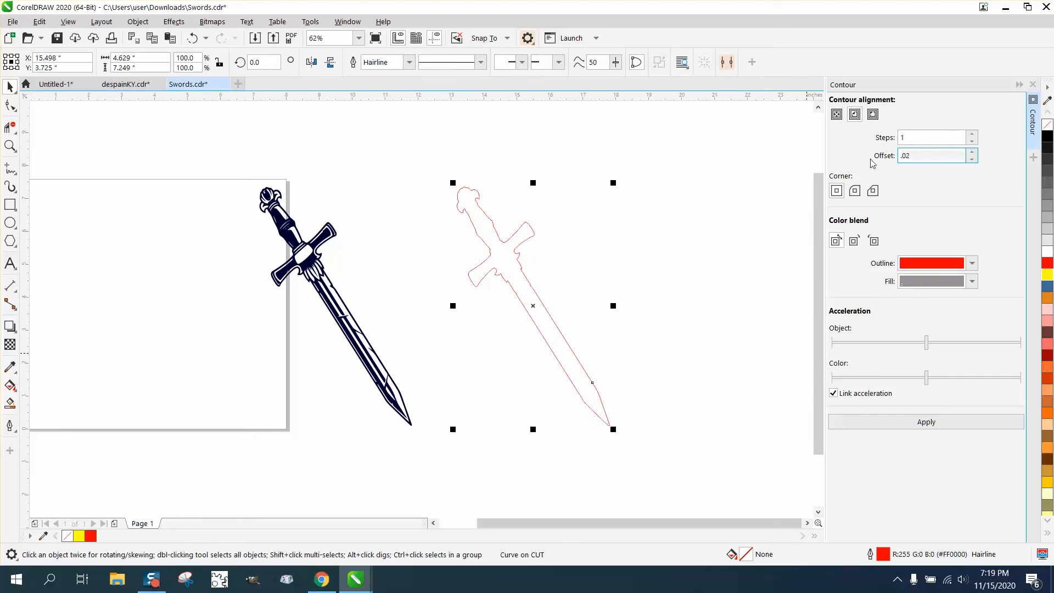
left_click(871, 115)
left_click(855, 191)
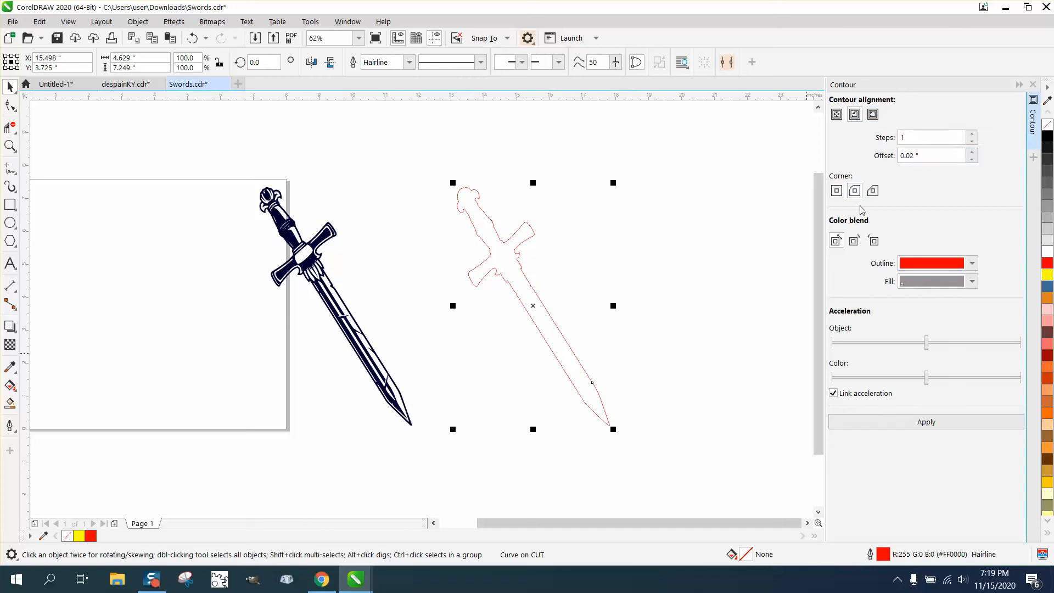
left_click(930, 424)
left_click(10, 145)
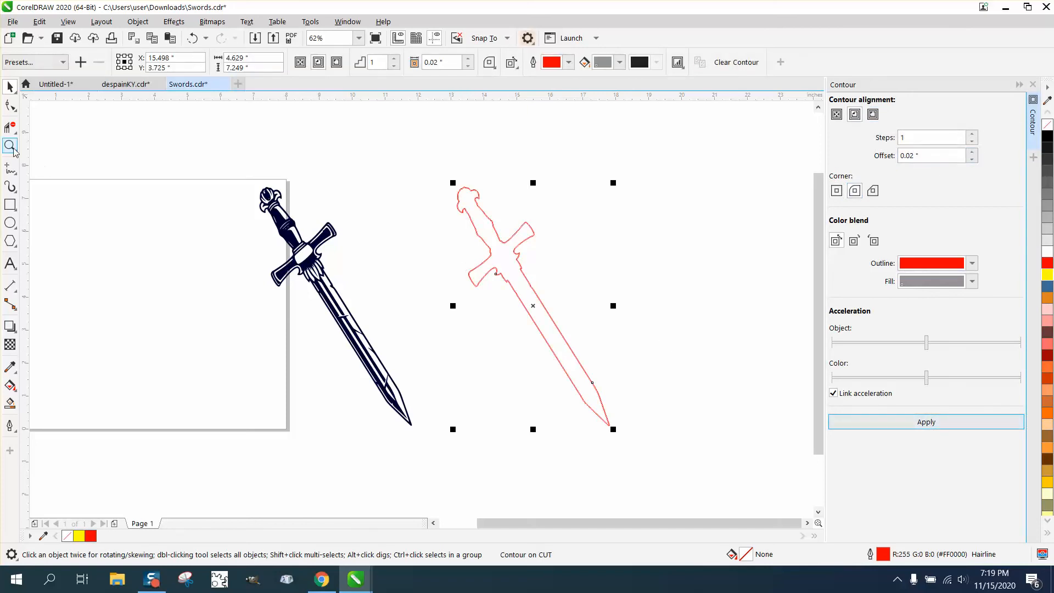
left_click_drag(453, 184, 476, 199)
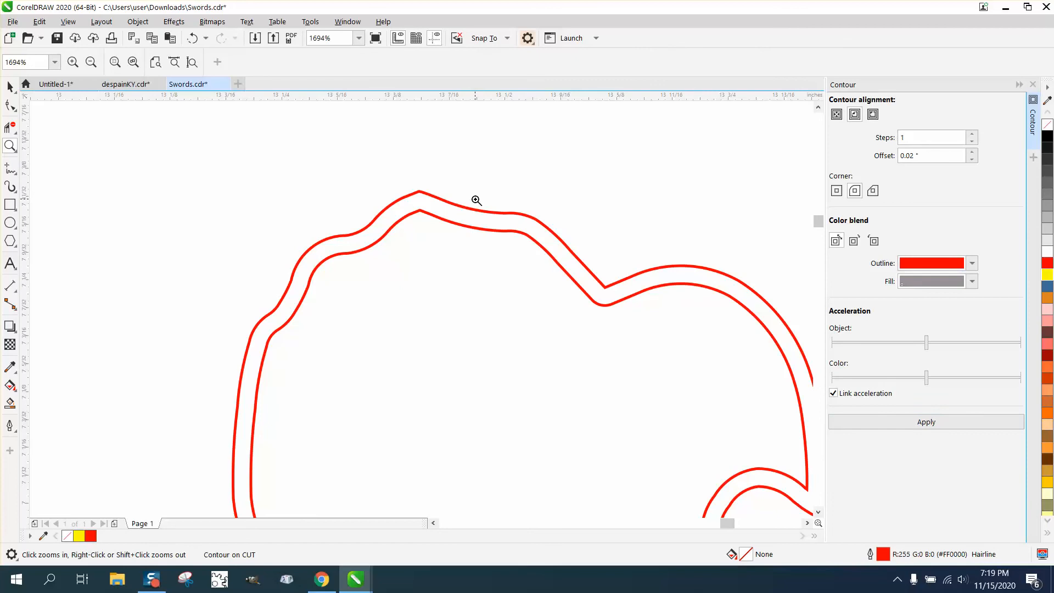
Step: Break the contour apart and move its inner outline 6 inches to the right
left_click(10, 86)
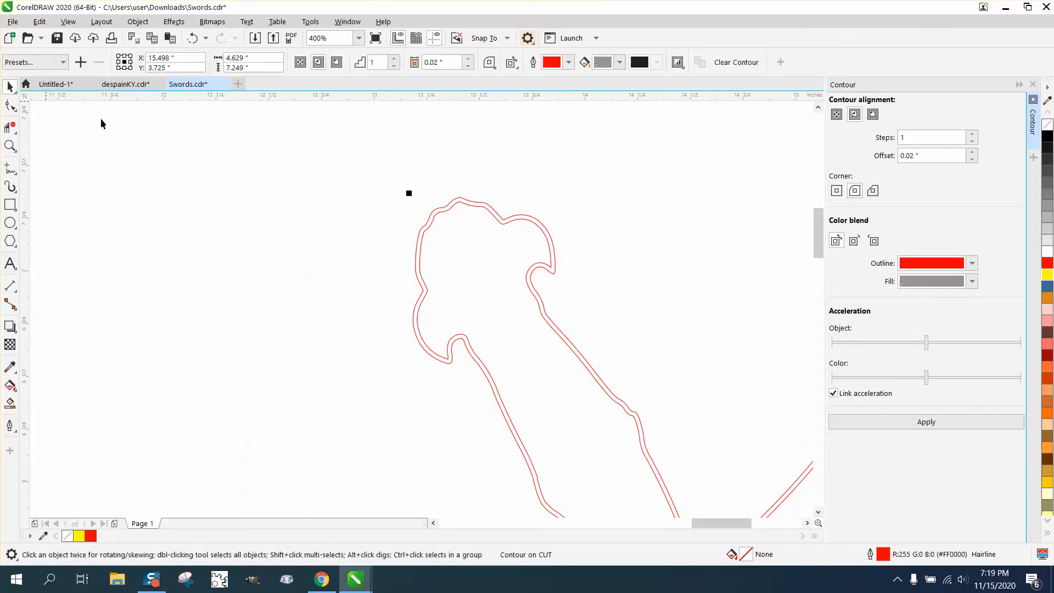
left_click(138, 22)
left_click(208, 316)
left_click(197, 300)
scroll(279, 256, "down", 2)
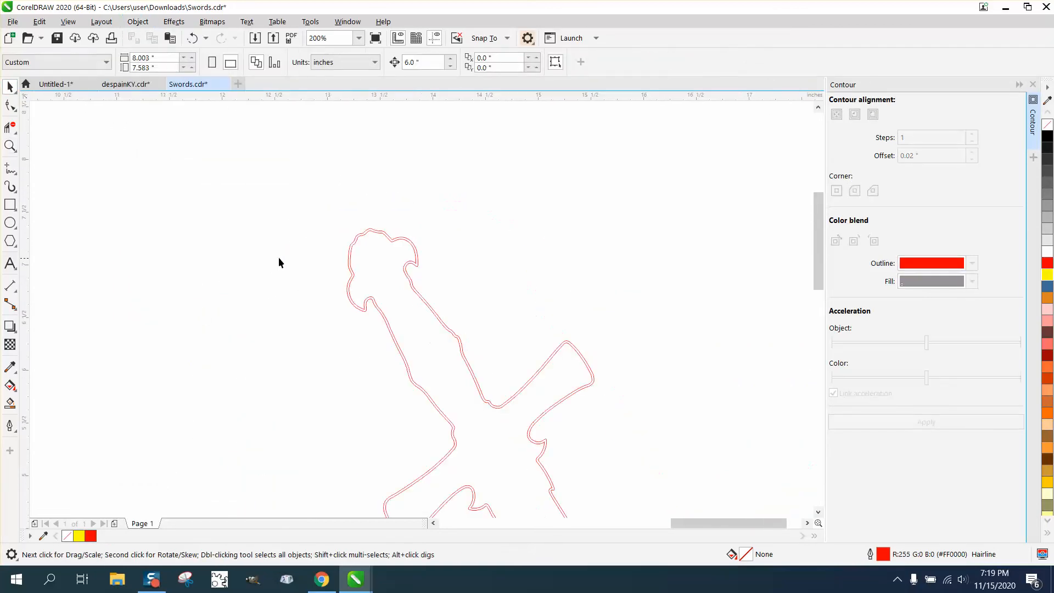
left_click(380, 265)
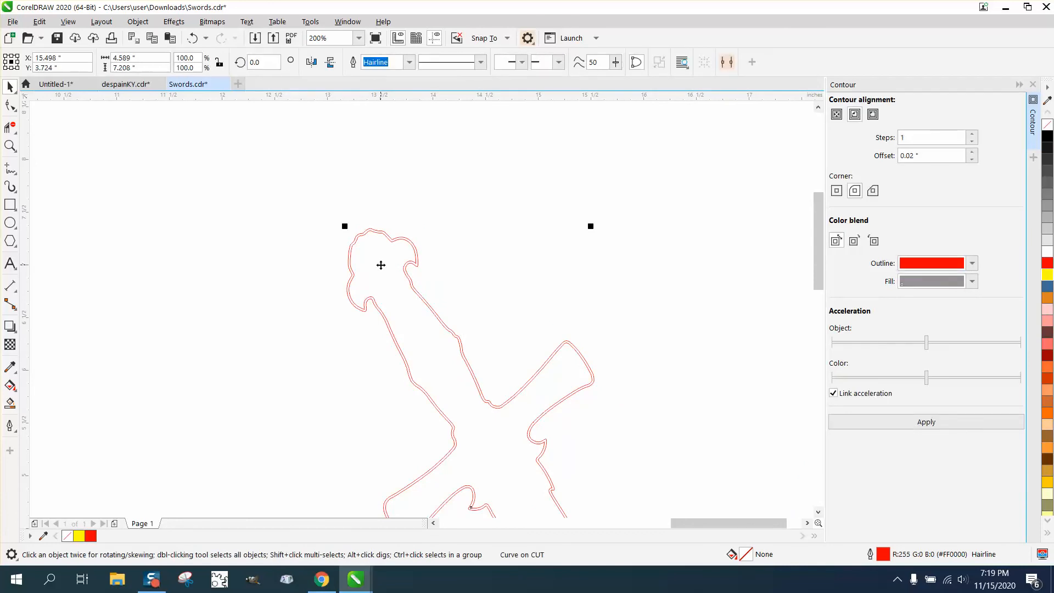
key("Right")
Step: Move the outer outline 6 inches left onto the sword artwork and inspect its fit around the pommel
left_click(379, 265)
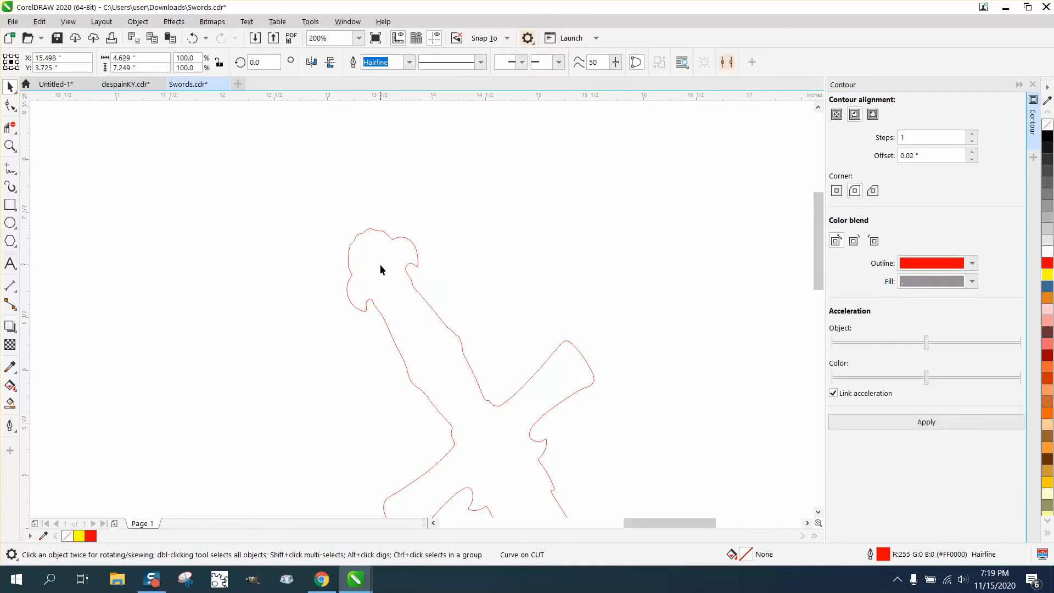
key("Left")
scroll(380, 264, "down", 2)
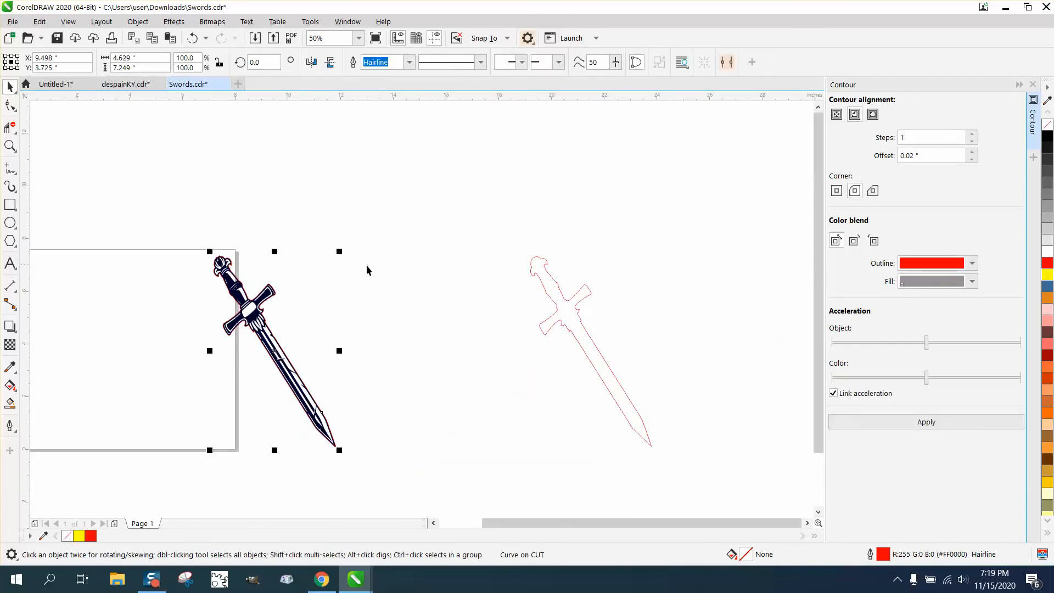
left_click(10, 145)
left_click(212, 246)
left_click_drag(207, 242, 299, 327)
left_click_drag(420, 284, 482, 313)
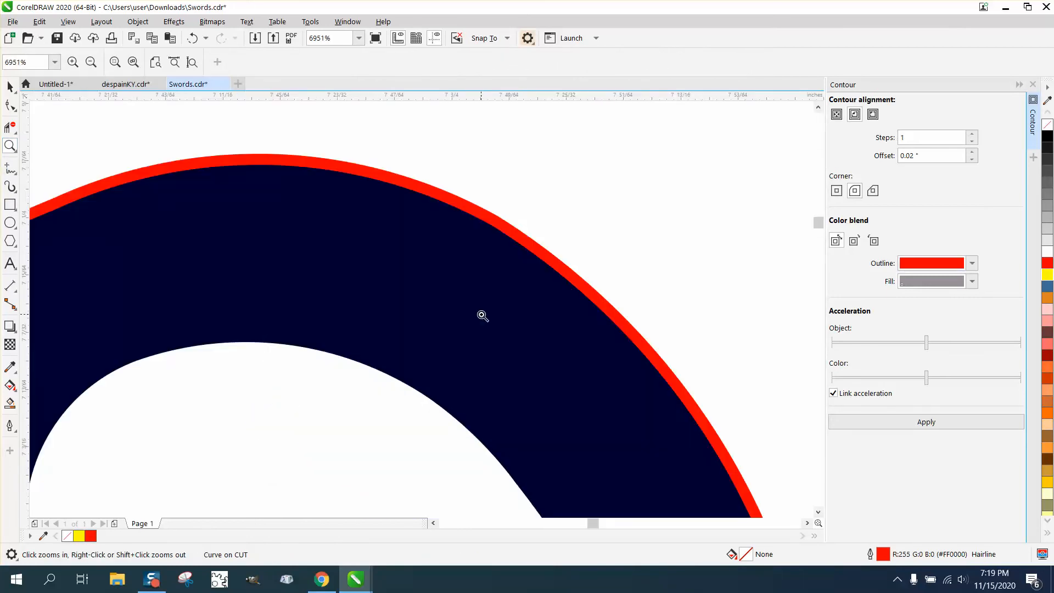
scroll(346, 277, "down", 3)
Step: Move the outer outline another 6 inches left, off the sword artwork and onto the page
left_click(10, 88)
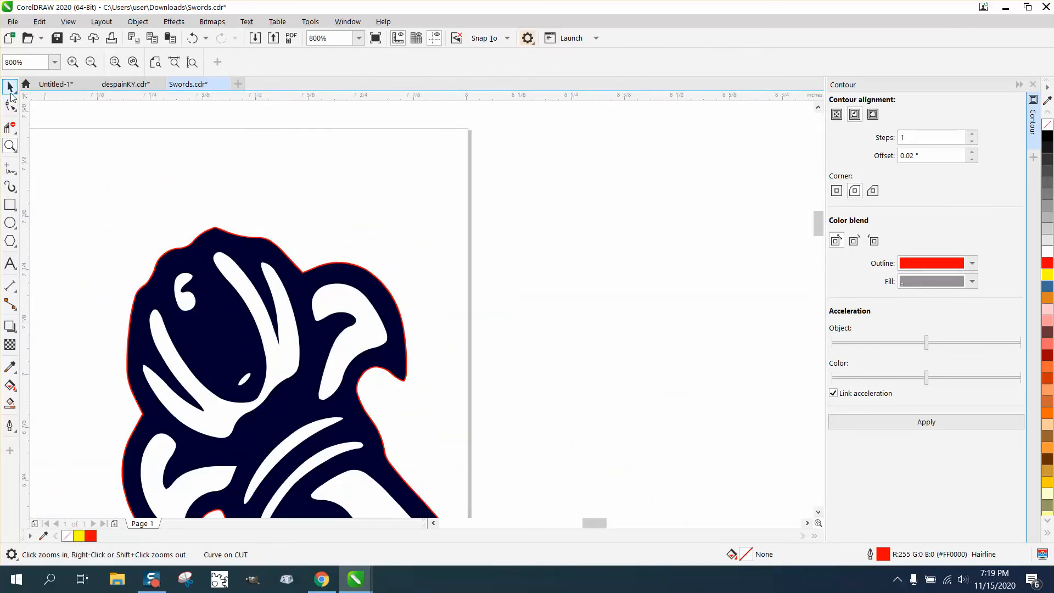
scroll(410, 282, "down", 3)
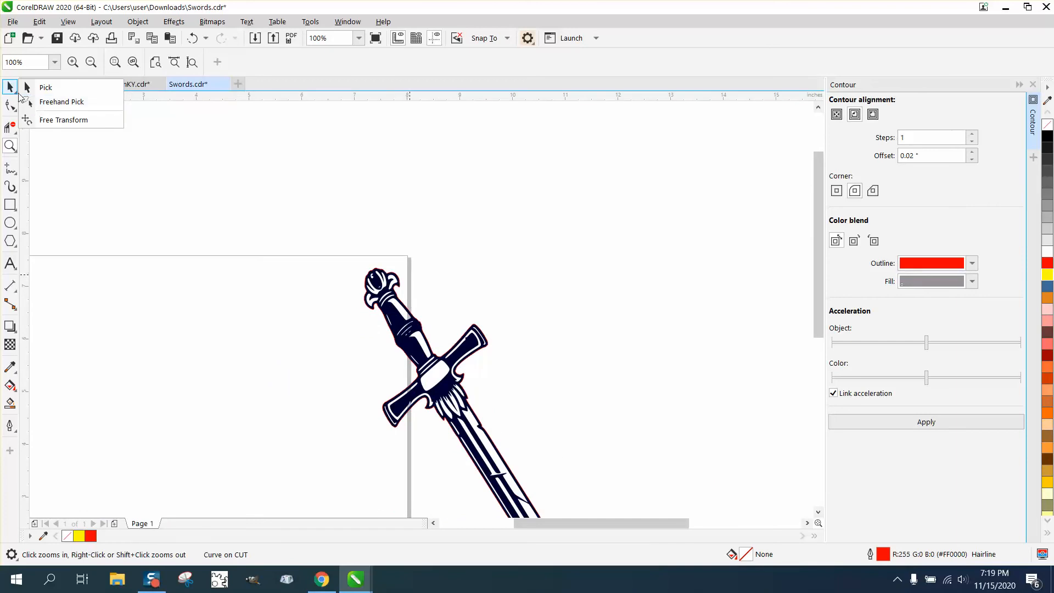
left_click(31, 91)
key("Left")
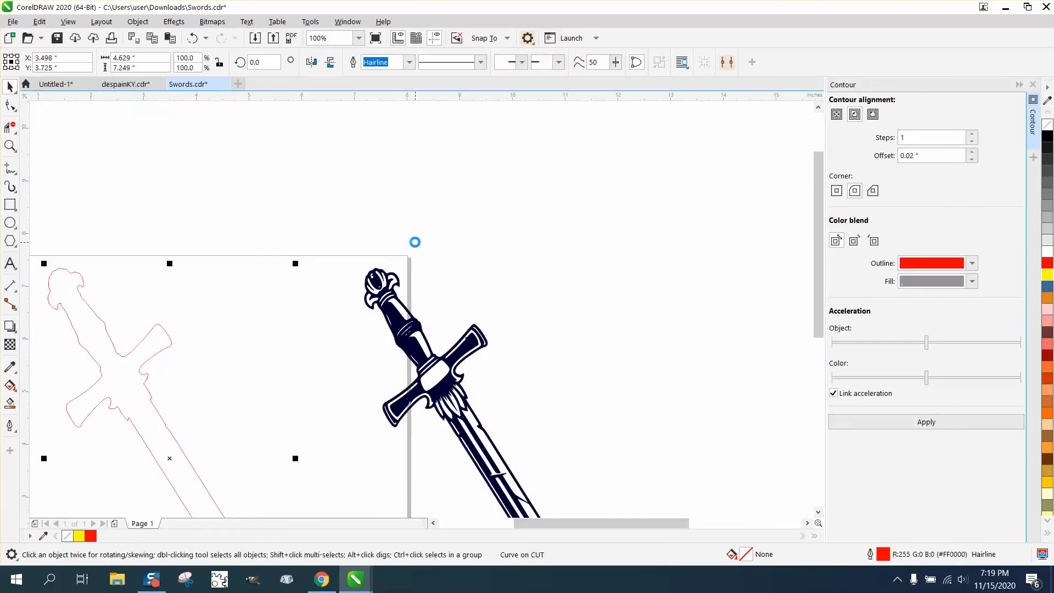
scroll(423, 266, "down", 1)
Step: Move the inner outline 12 inches left onto the sword artwork and inspect its fit around the pommel
left_click(729, 311)
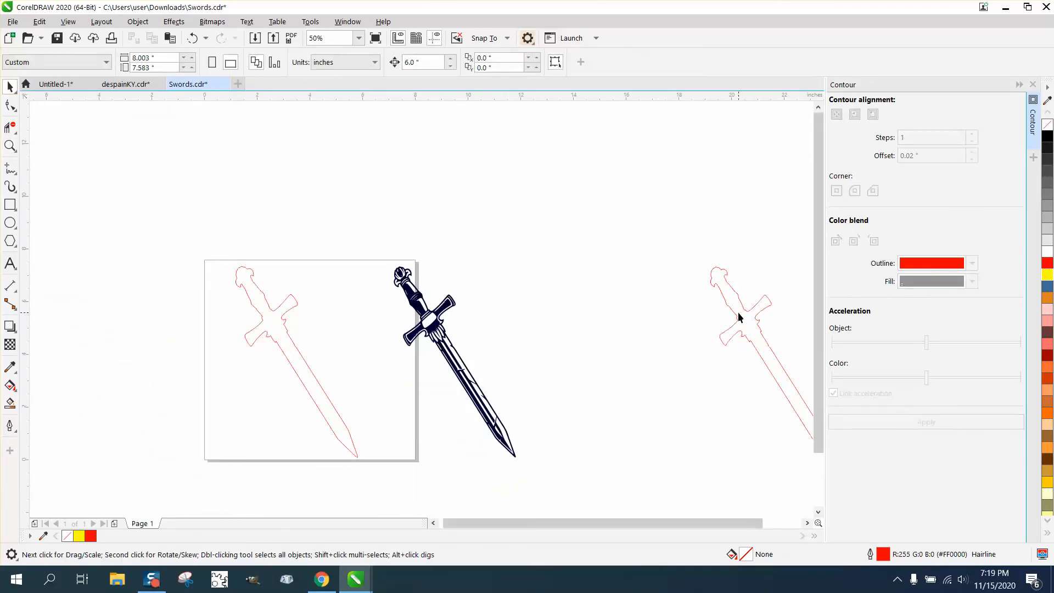
left_click(738, 311)
key("Left")
key("Left")
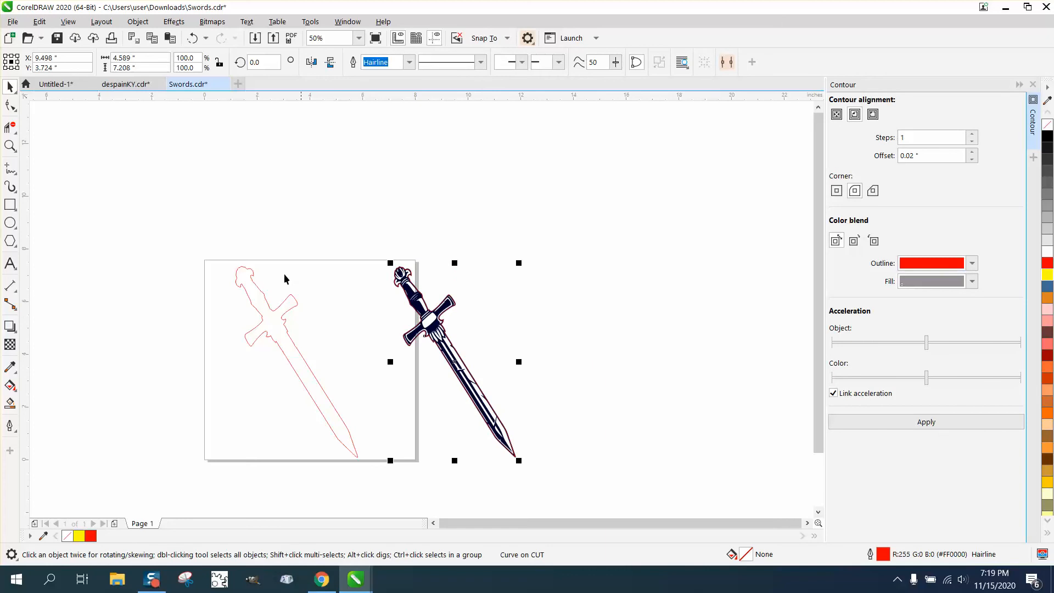
left_click(10, 145)
left_click_drag(391, 261, 448, 300)
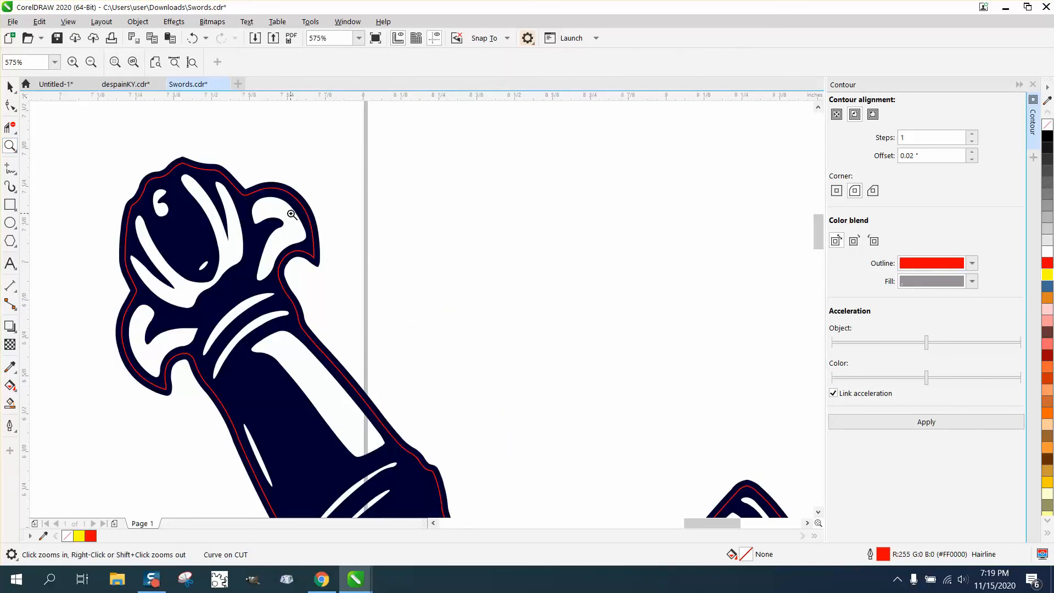
Step: Undo the recent moves of both red outlines so they stand side by side to the right of the sword
left_click(192, 38)
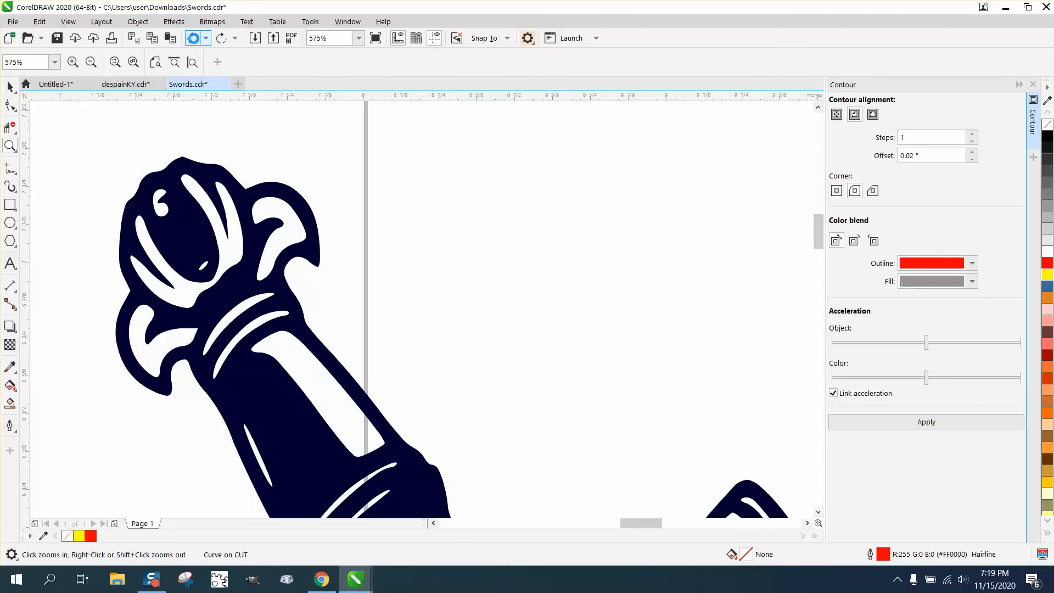
left_click(193, 40)
scroll(564, 223, "down", 2)
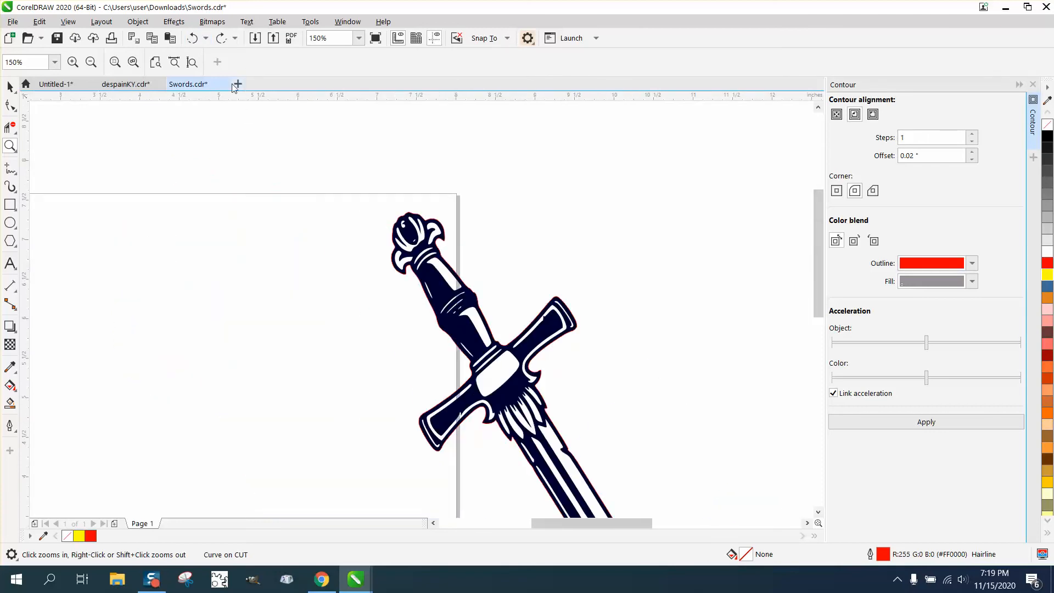
scroll(200, 46, "up", 1)
scroll(235, 144, "down", 3)
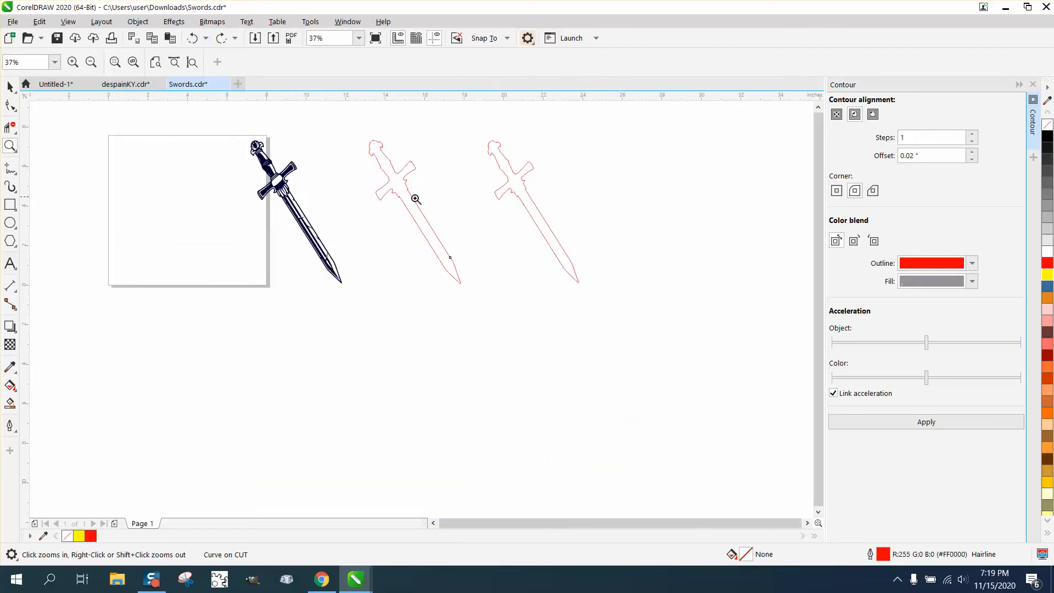
Step: Delete both red outlines beside the sword
left_click(10, 86)
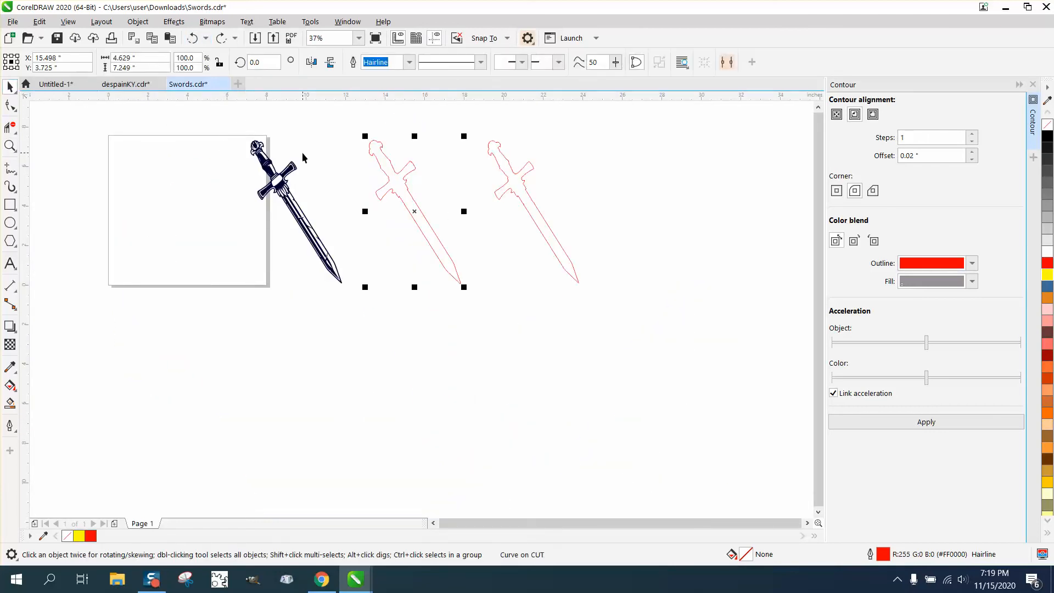
left_click(387, 173)
left_click_drag(636, 321, 635, 324)
key("Delete")
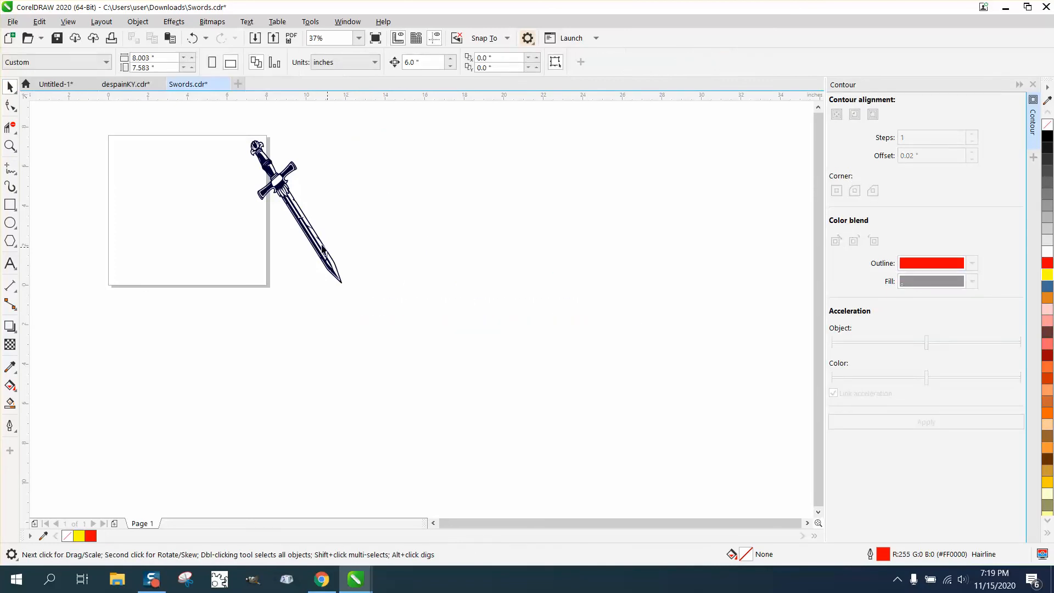
Step: Duplicate the original sword 6 inches to its right and break the copy's curve apart
left_click(310, 234)
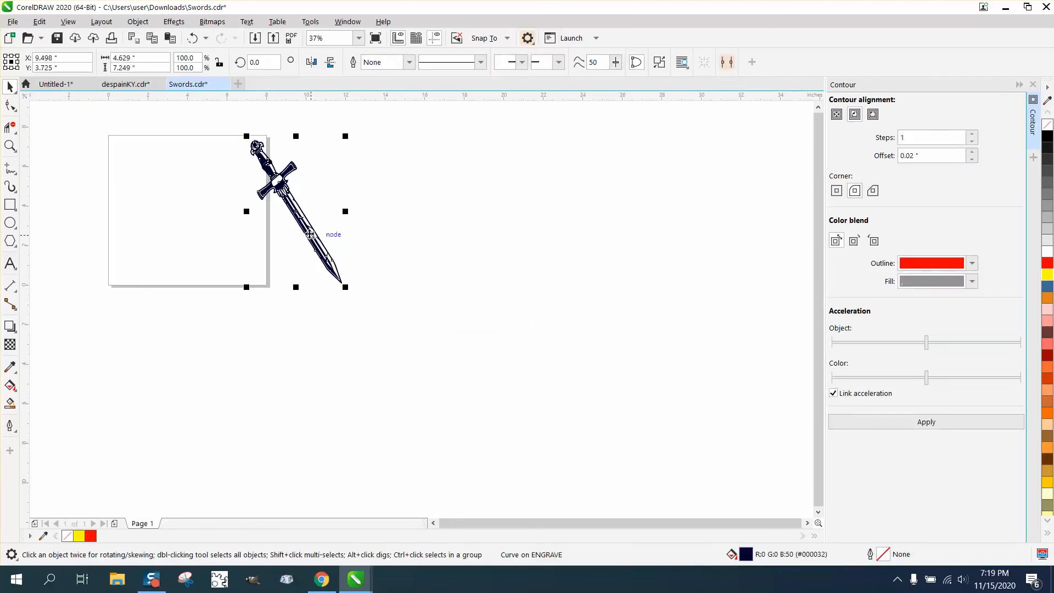
key("ctrl+d")
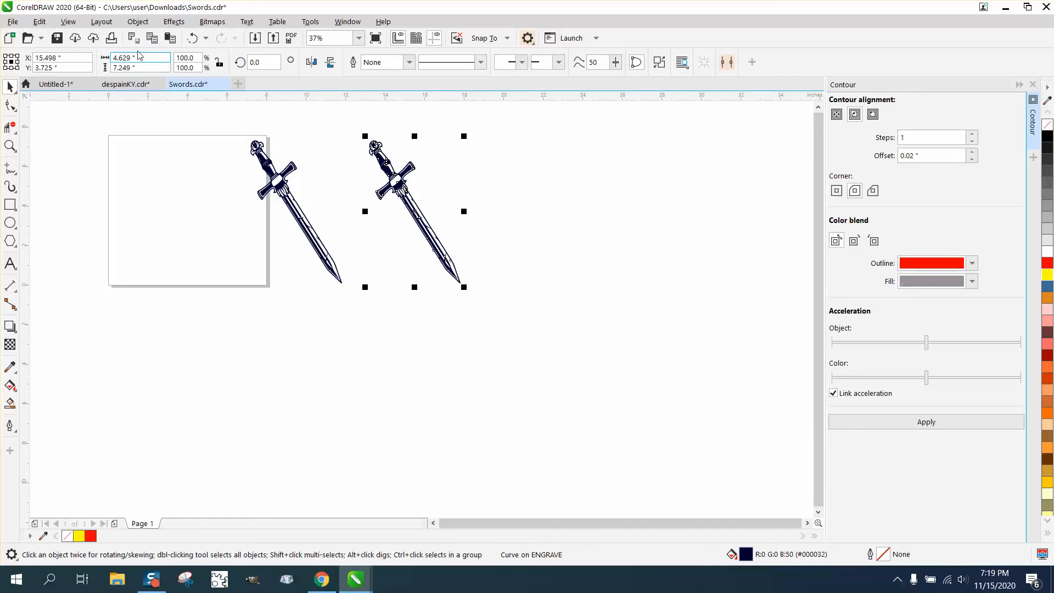
left_click(138, 21)
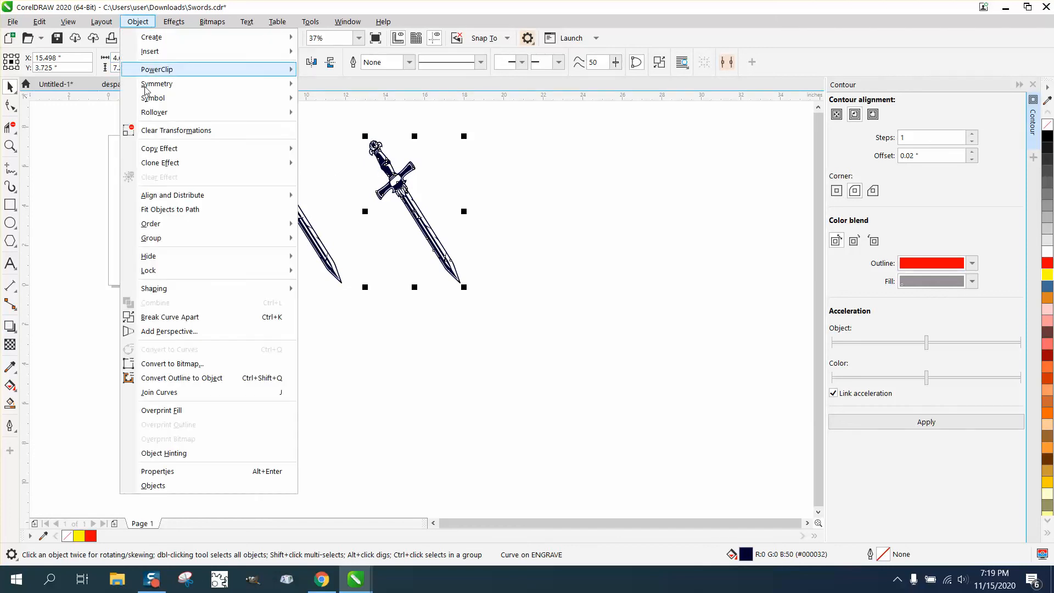
left_click(184, 319)
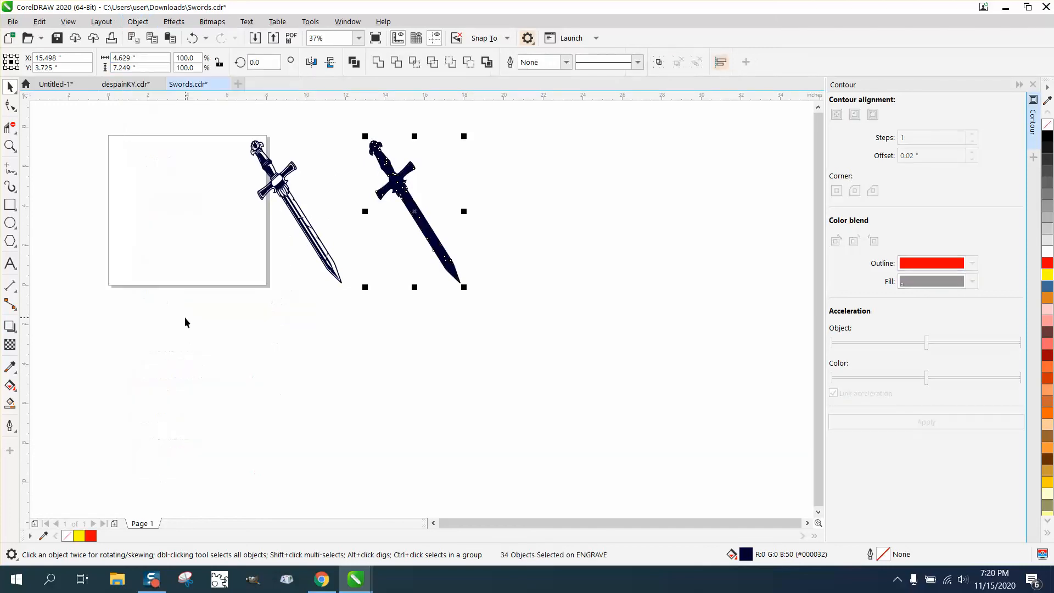
Step: Create a boundary outline around the broken-apart sword pieces and move it 6 inches to the right
left_click(487, 63)
key("Right")
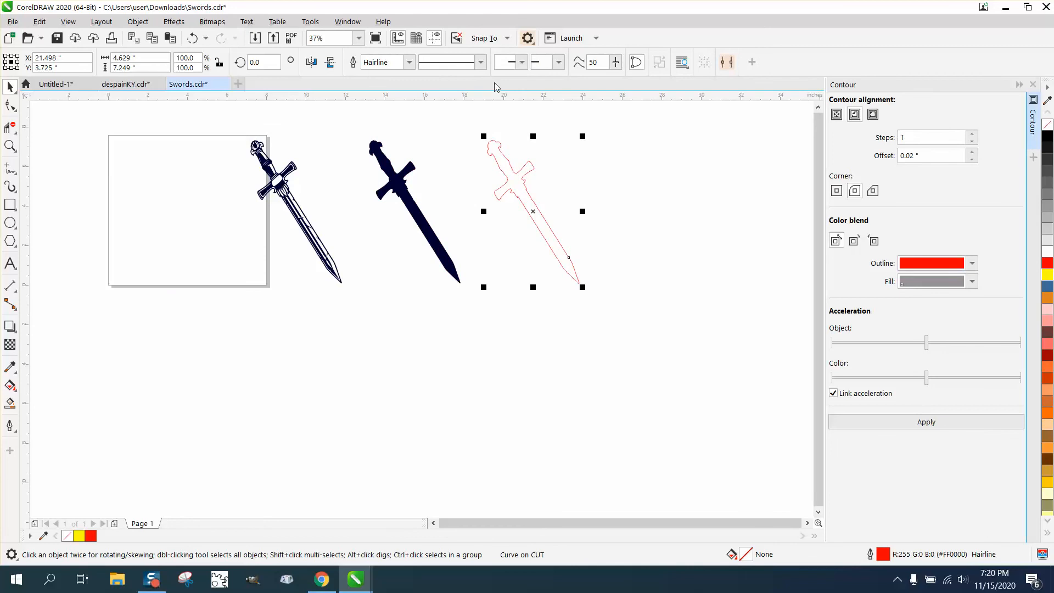
Step: Apply a one-step outside contour with a 0.02-inch offset to the red outline and inspect the pommel end
left_click(873, 115)
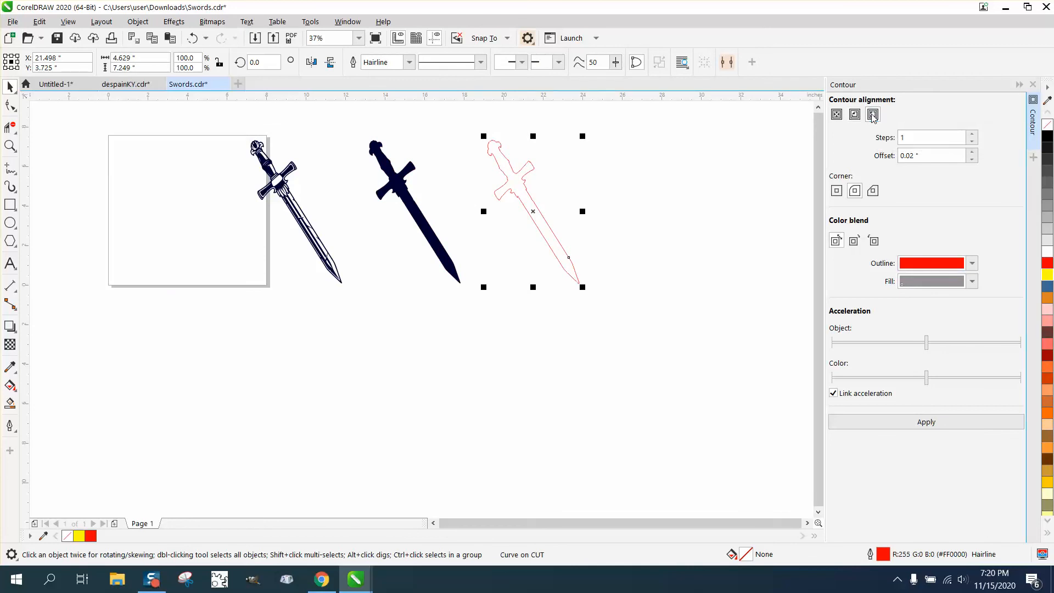
left_click(930, 422)
left_click(10, 145)
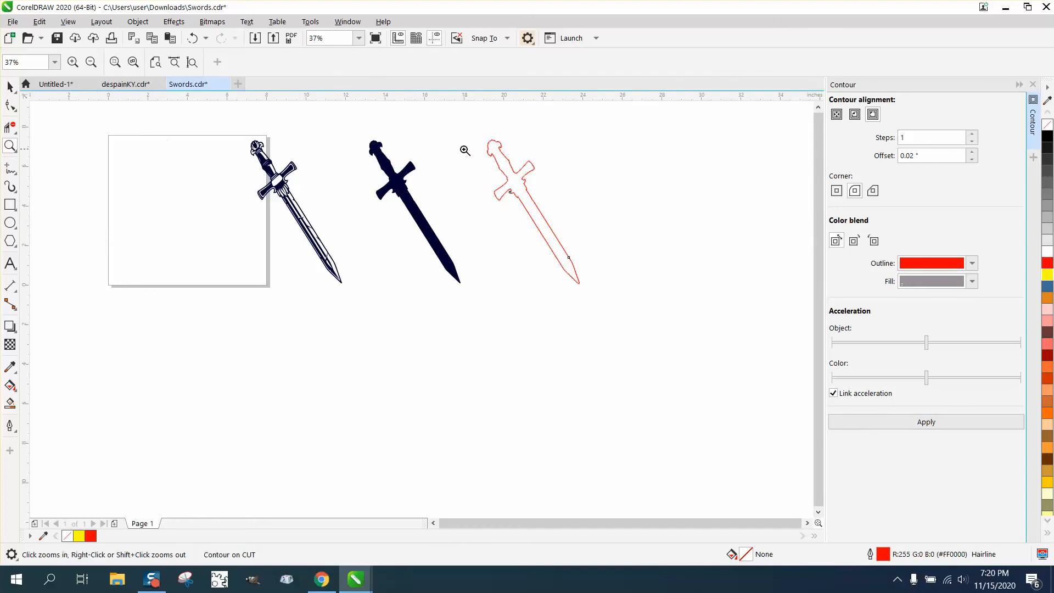
left_click_drag(478, 137, 523, 163)
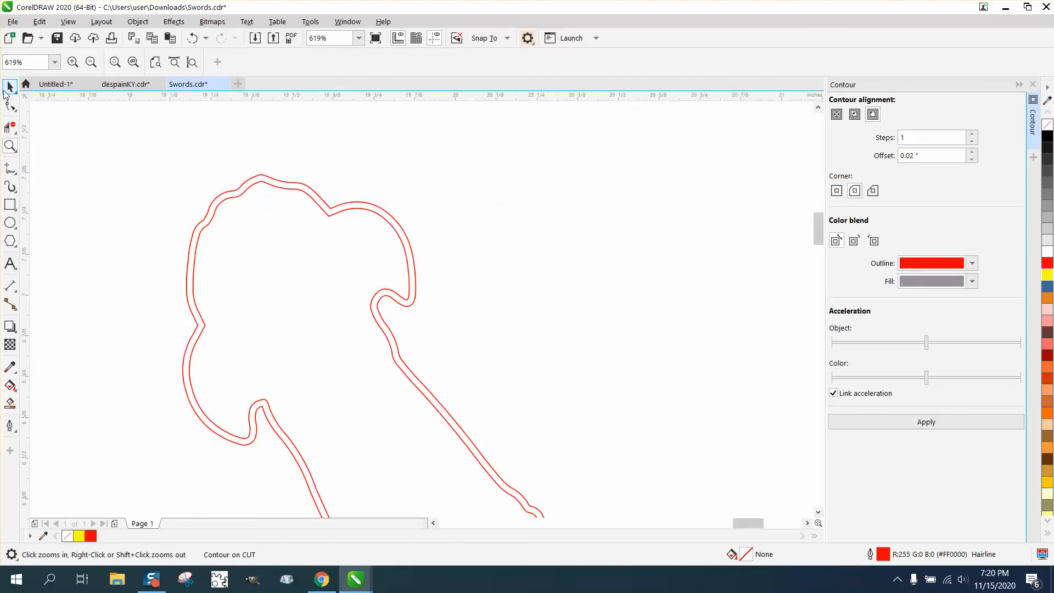
Step: Select the contoured red sword outline and break its contour apart into separate curves
left_click(10, 87)
left_click(245, 235)
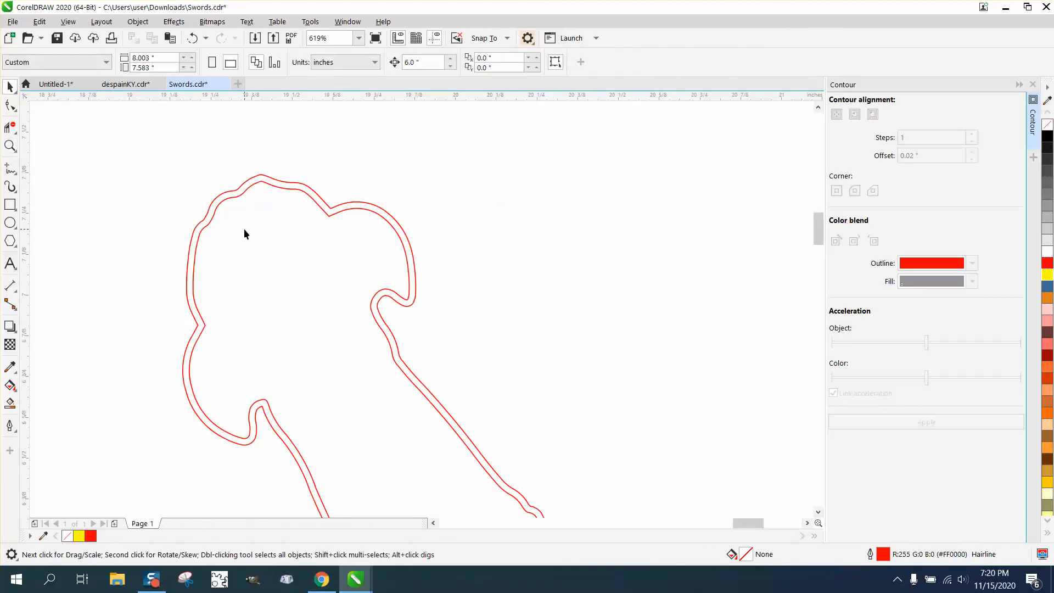
left_click(137, 22)
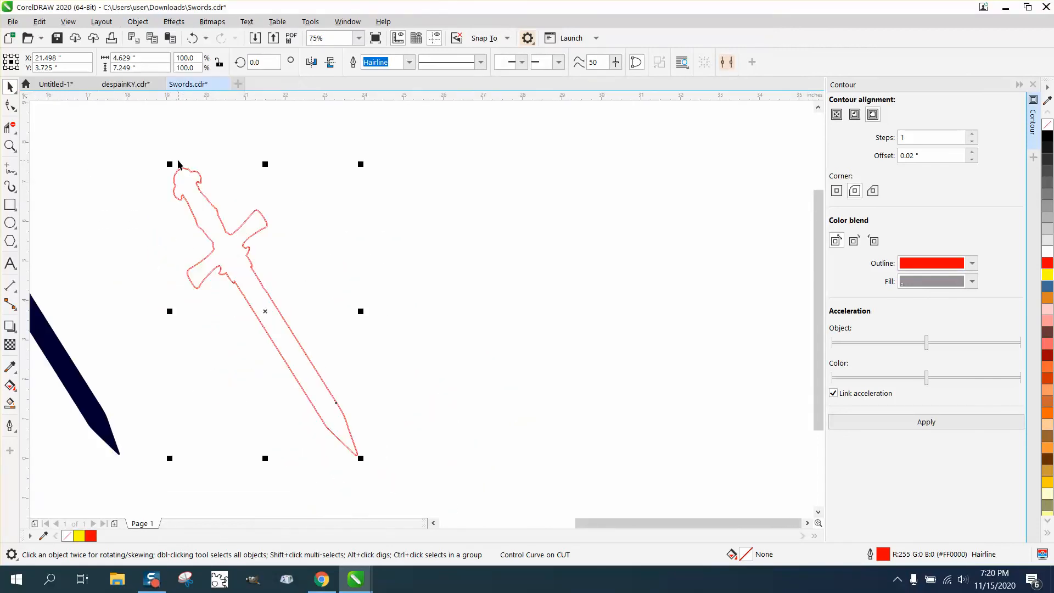
left_click_drag(136, 138, 343, 442)
left_click_drag(408, 479, 409, 479)
left_click(138, 22)
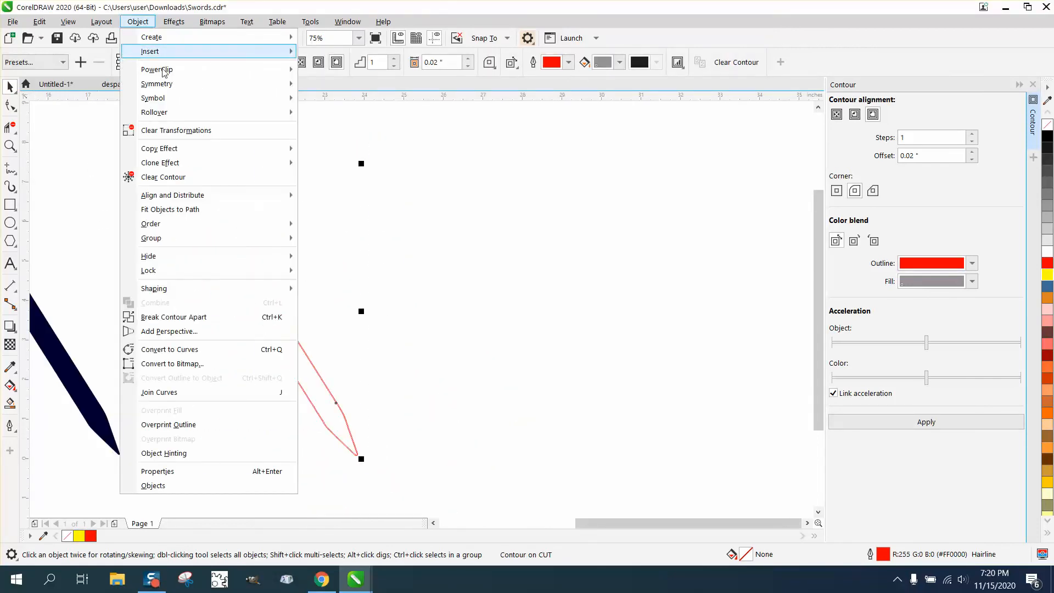
left_click(182, 317)
left_click(314, 286)
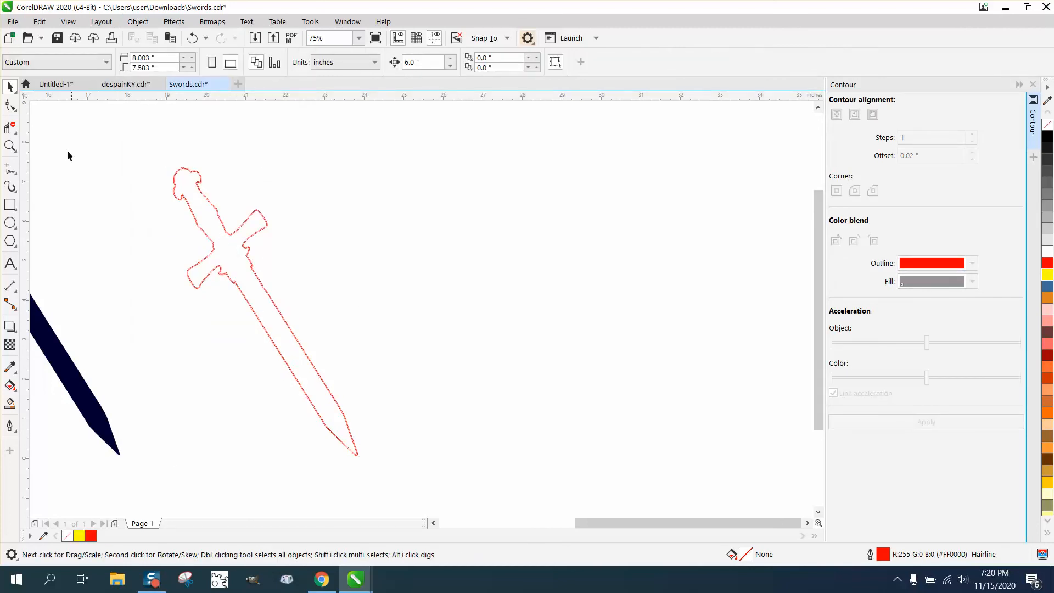
Step: Select the inner red sword outline and move it 6 inches to the right, away from the offset outline
left_click(10, 145)
left_click_drag(139, 153, 259, 227)
left_click(9, 86)
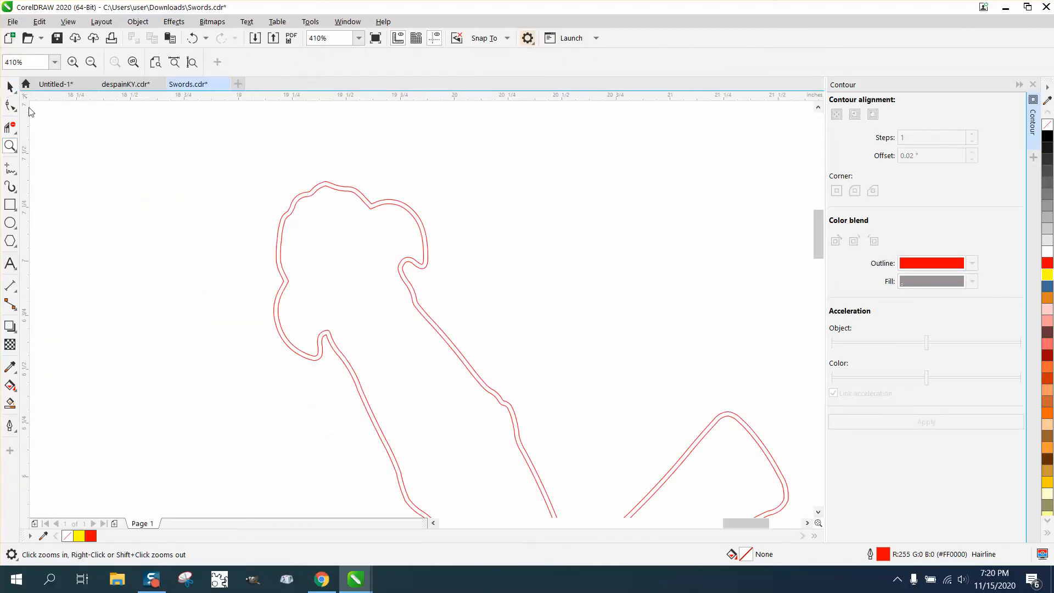
left_click(336, 249)
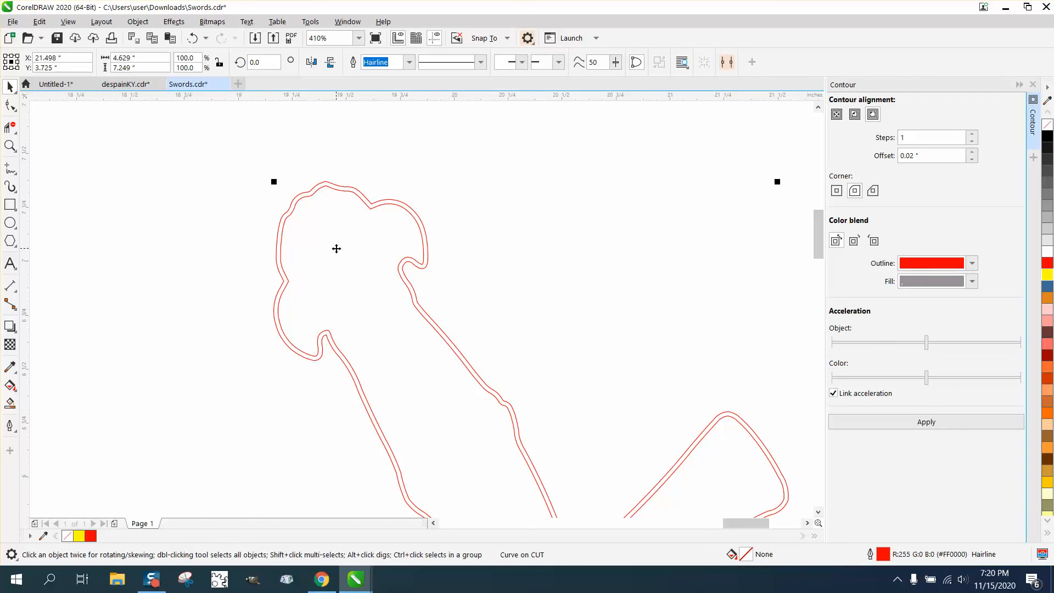
key("Right")
Step: Move the outer offset outline 12 inches to the left onto the original sword engraving
scroll(334, 245, "down", 2)
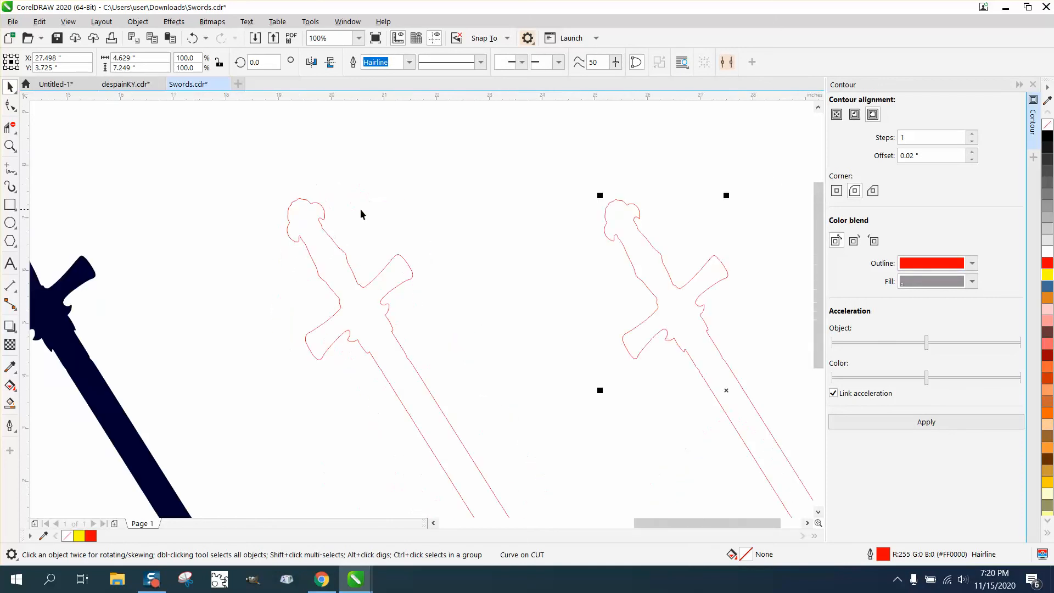
left_click(326, 232)
key("Left")
key("Left")
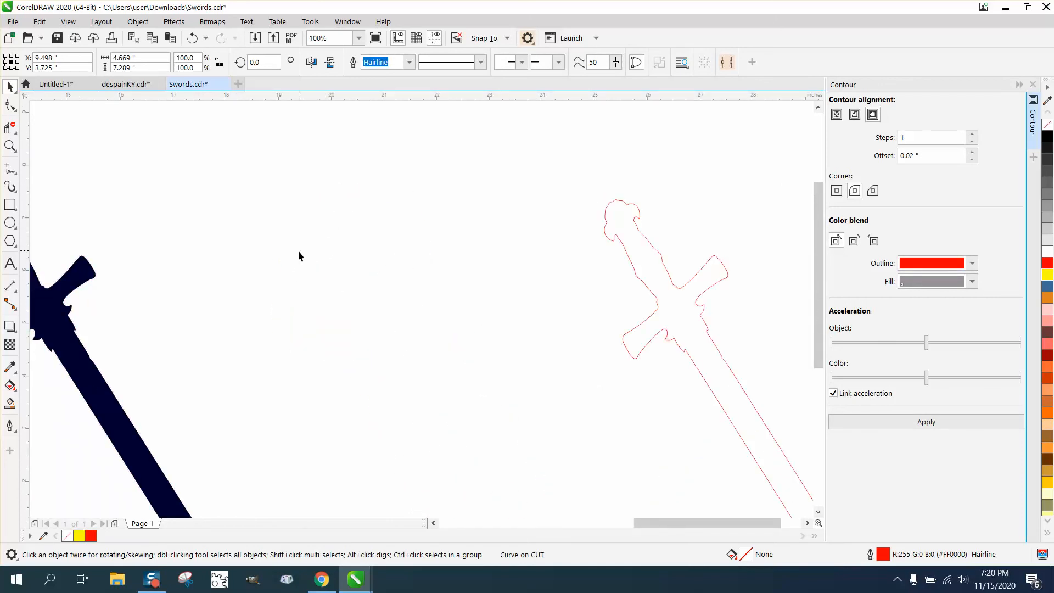
Step: Examine the gap between the red cut outline and the engraving around the pommel, grip and crossguard junction
scroll(301, 260, "down", 2)
key("z")
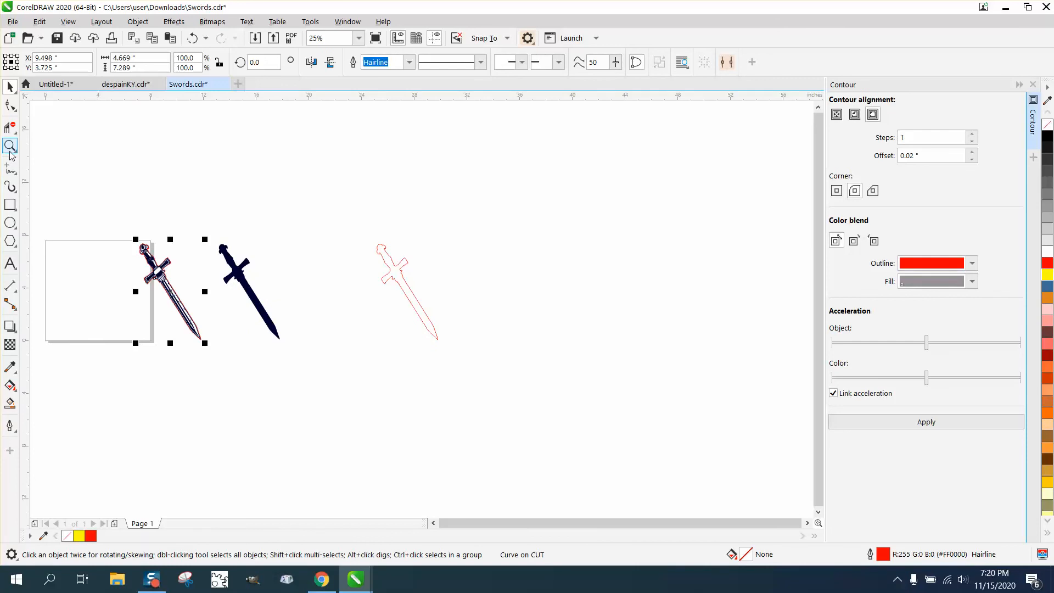
left_click_drag(140, 242, 174, 264)
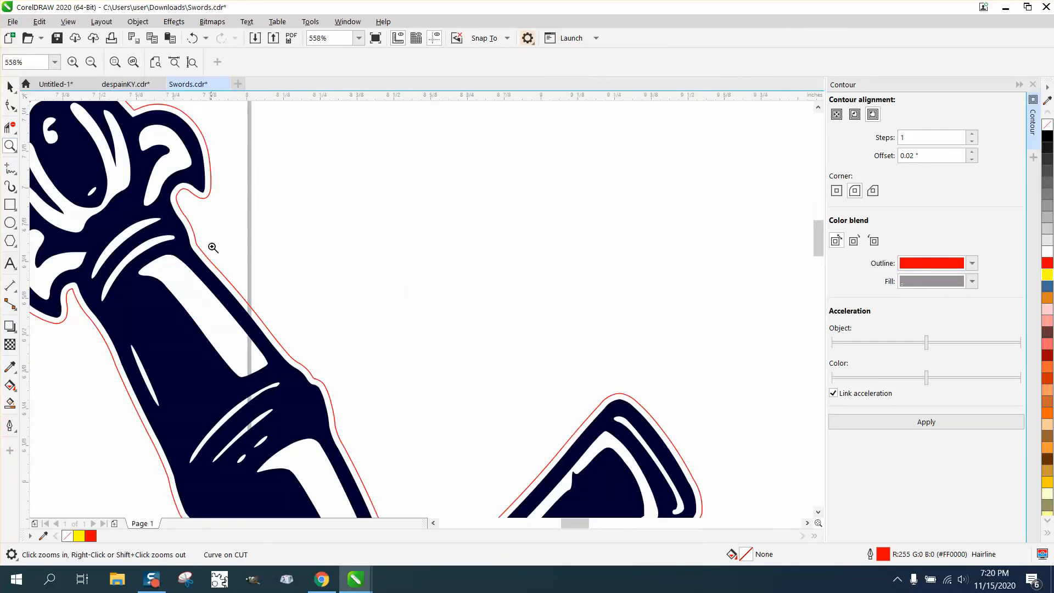
scroll(218, 247, "down", 1)
left_click_drag(134, 156, 227, 215)
scroll(270, 236, "down", 4)
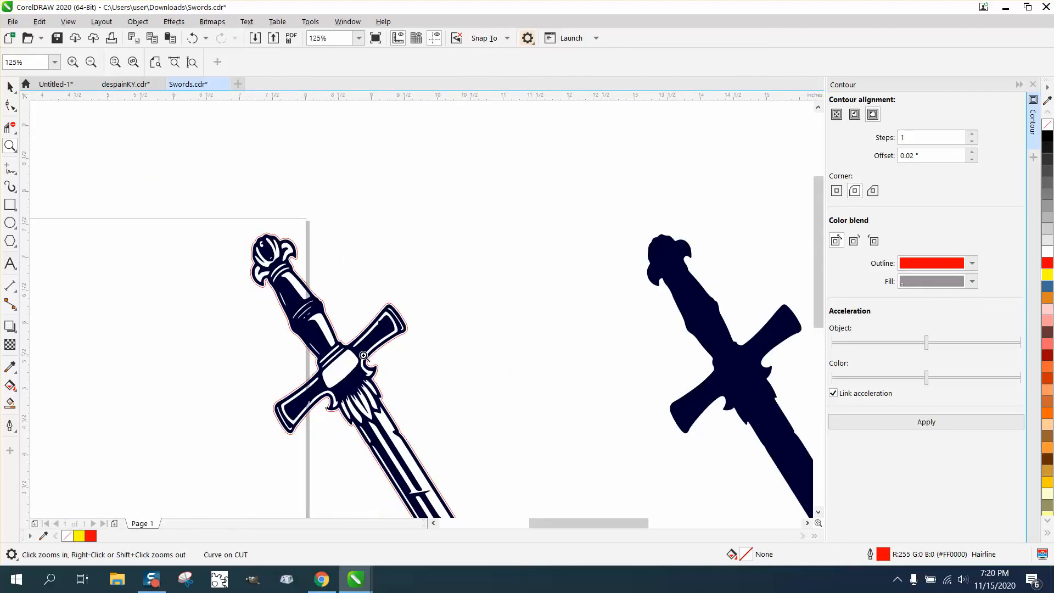
left_click_drag(320, 318, 375, 362)
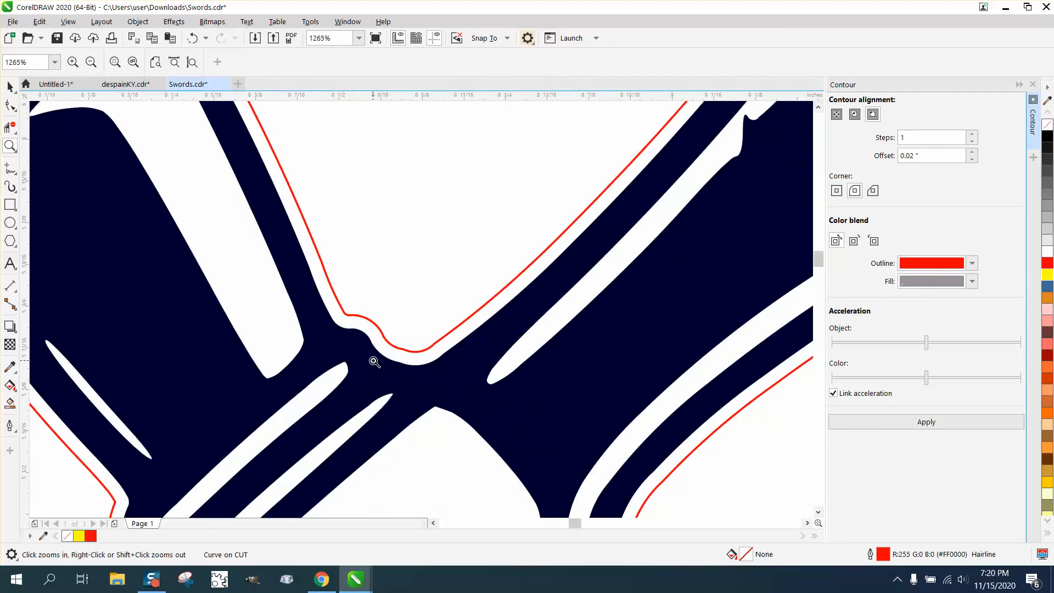
scroll(367, 354, "down", 2)
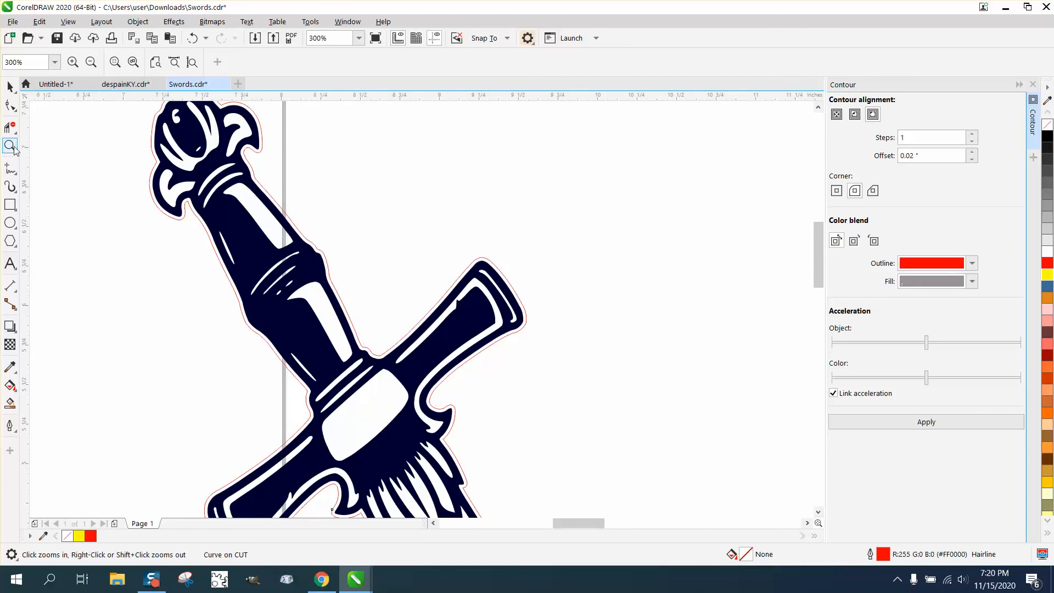
Step: Inspect the red offset outline closely along the grip's edge, and view it around the whole sword
left_click_drag(318, 254, 394, 297)
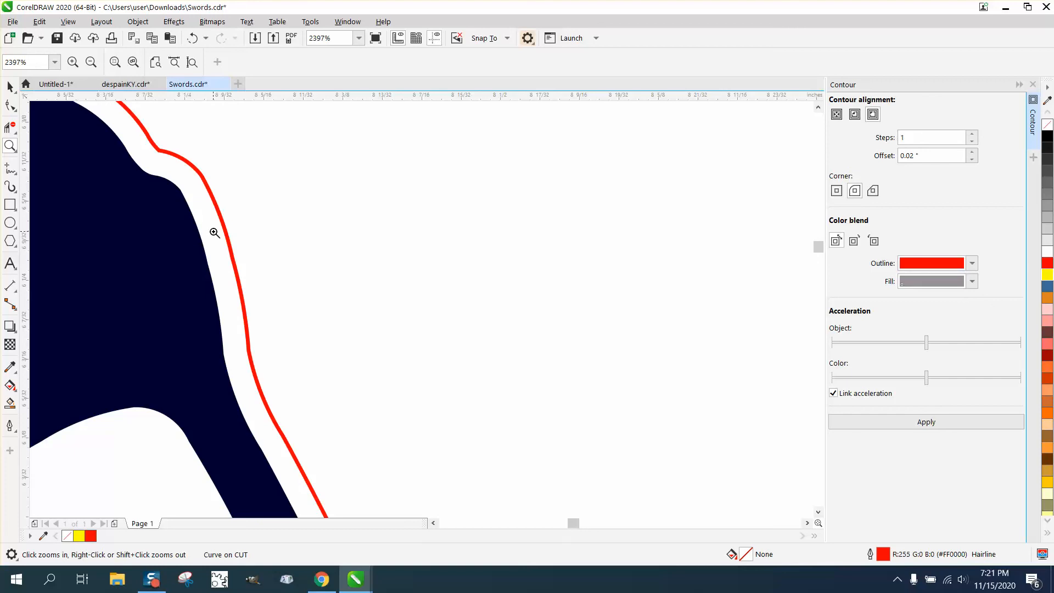
right_click(214, 233)
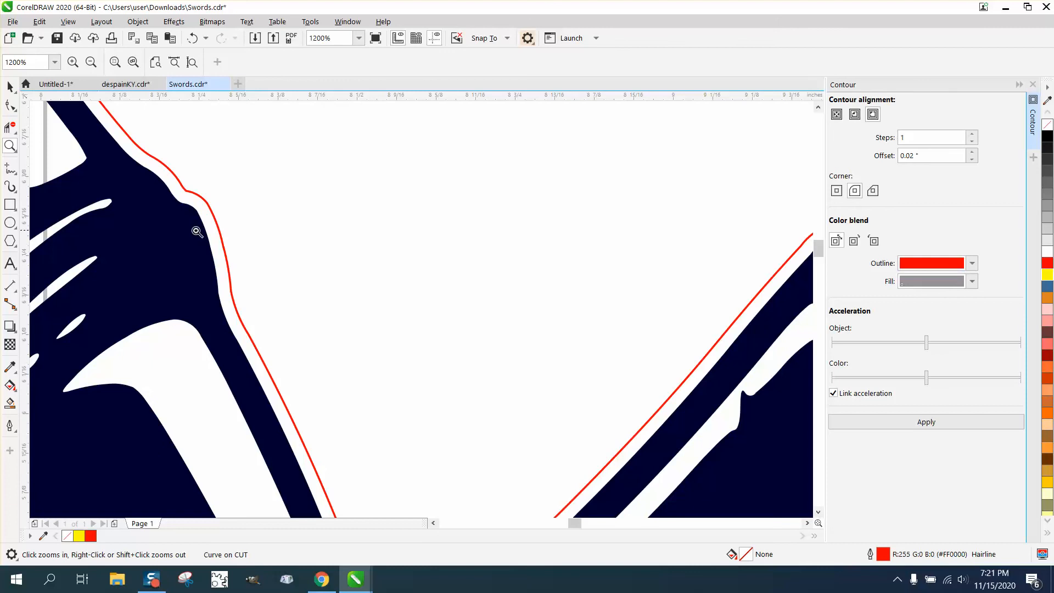
right_click(196, 232)
right_click(196, 232)
right_click(196, 232)
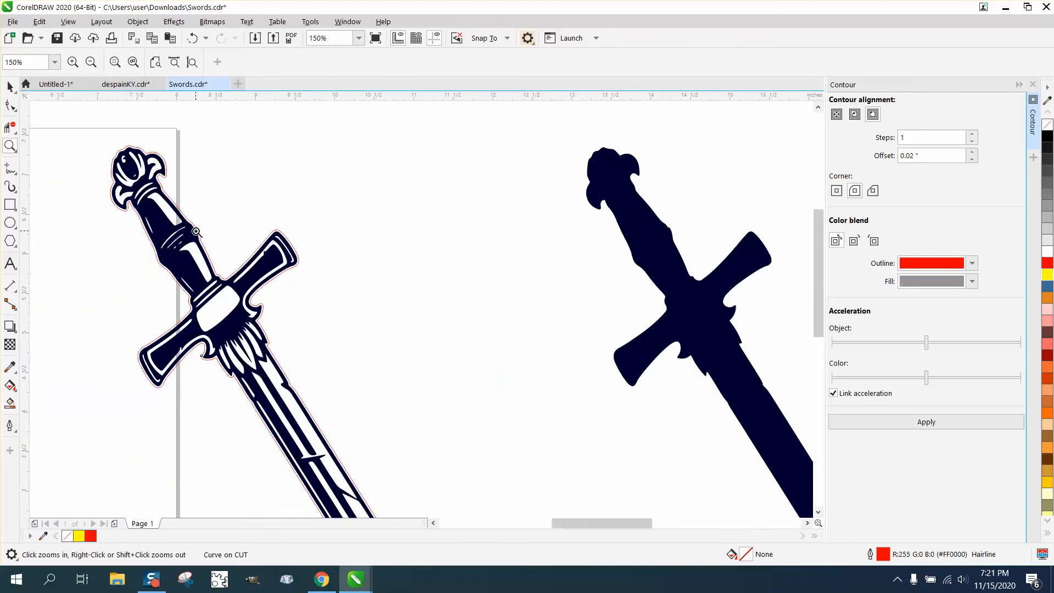
right_click(197, 232)
right_click(197, 232)
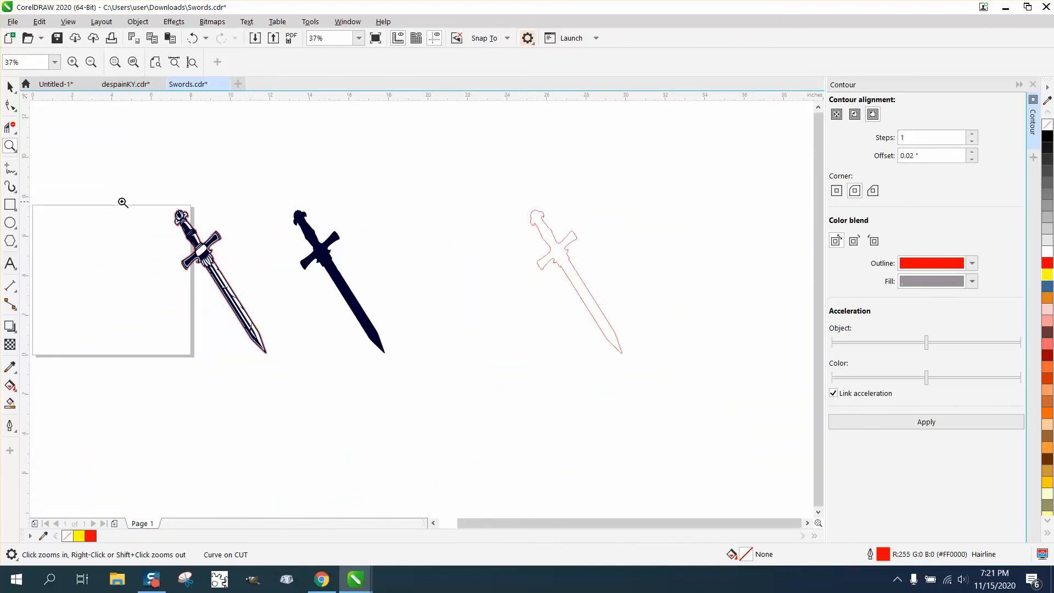
left_click_drag(151, 204, 346, 388)
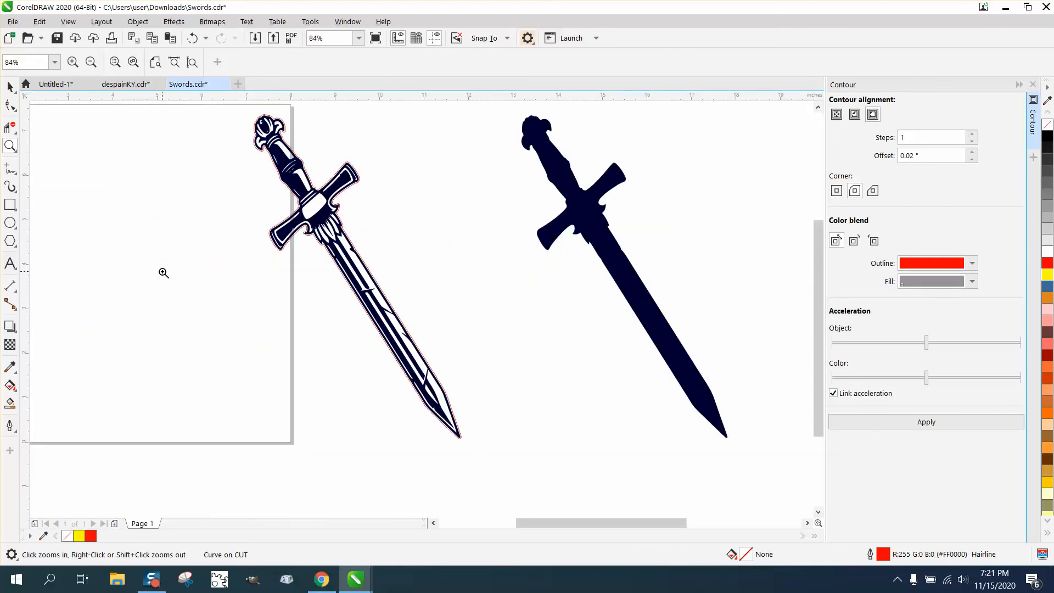